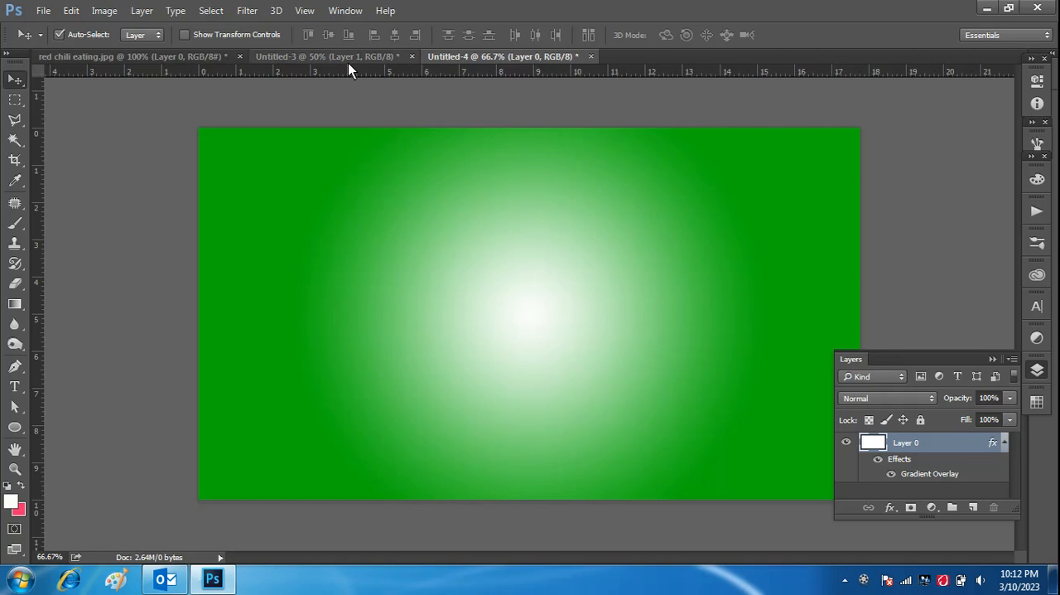
# Step: Copy the green apple from Untitled-3 into the green gradient document, scale it to about 70% and centre it on the glow
pyautogui.click(348, 60)
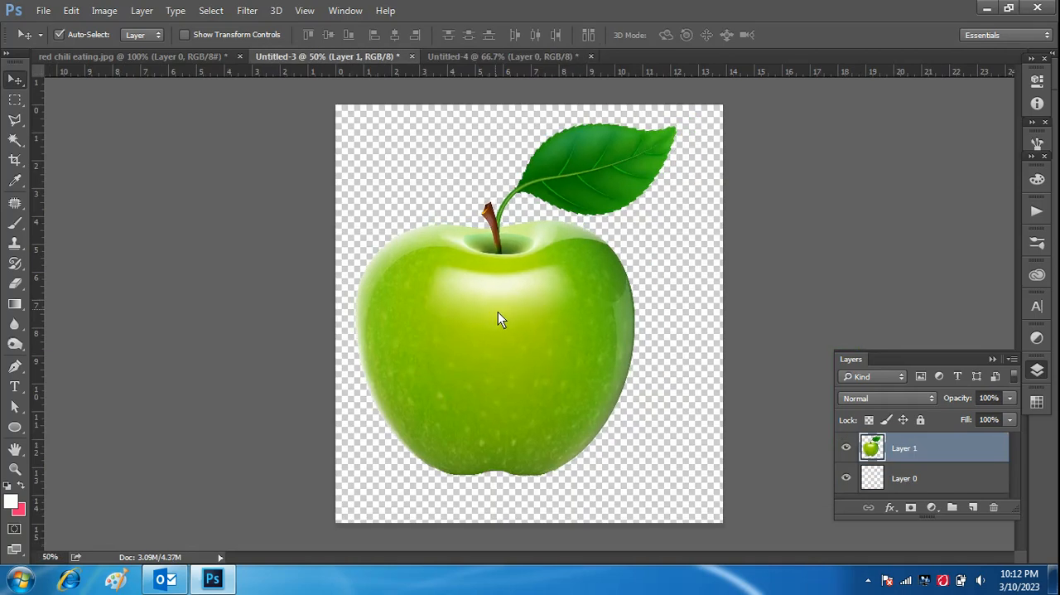
pyautogui.moveTo(508, 319); pyautogui.dragTo(539, 313)
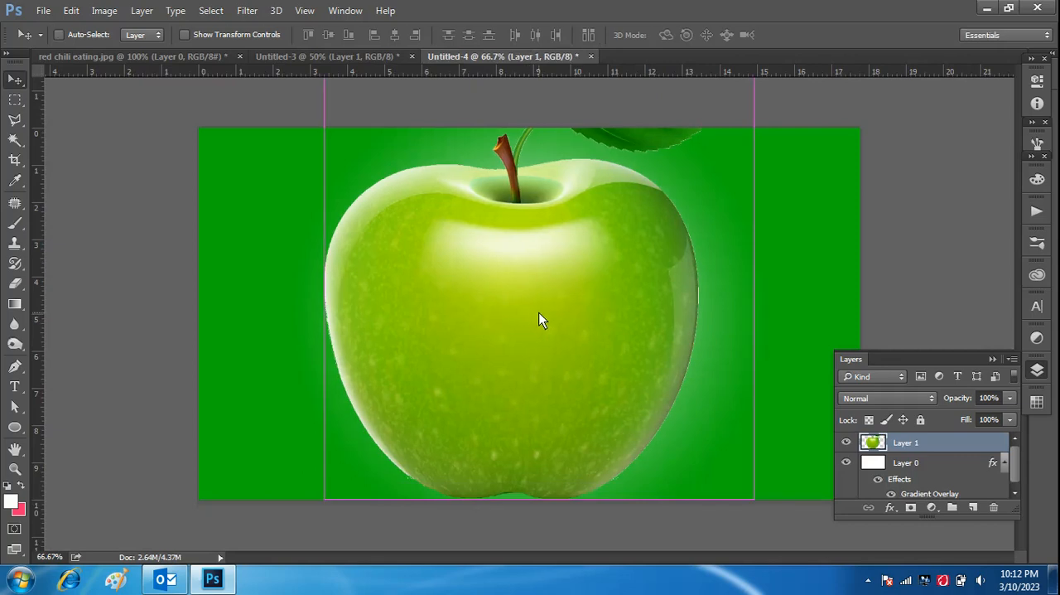
pyautogui.hotkey('ctrl', 't')
pyautogui.hotkey('ctrl', '-')
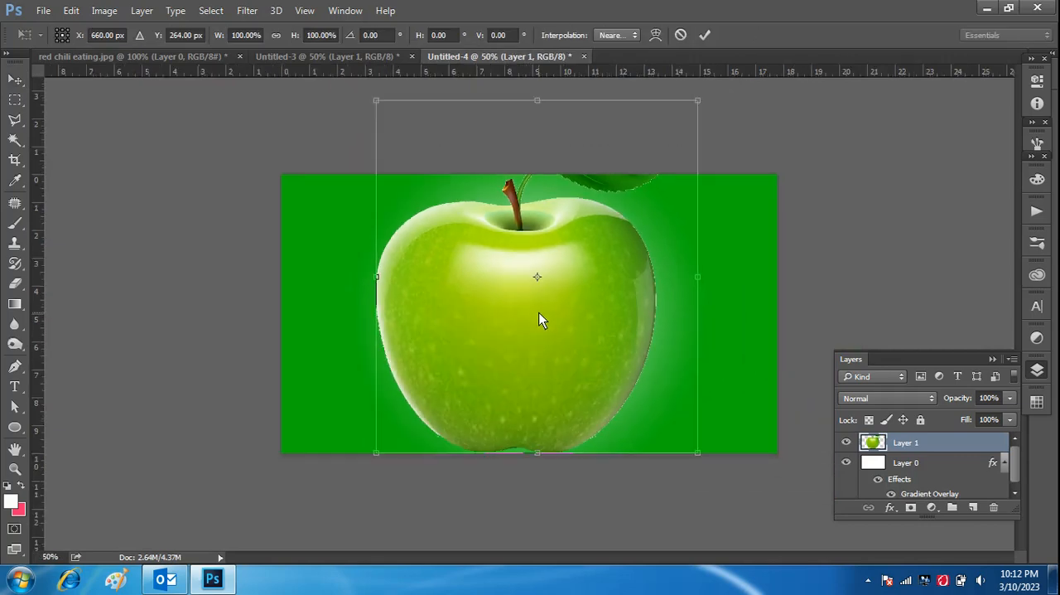
pyautogui.moveTo(700, 100); pyautogui.dragTo(604, 267)
pyautogui.moveTo(518, 350); pyautogui.dragTo(560, 330)
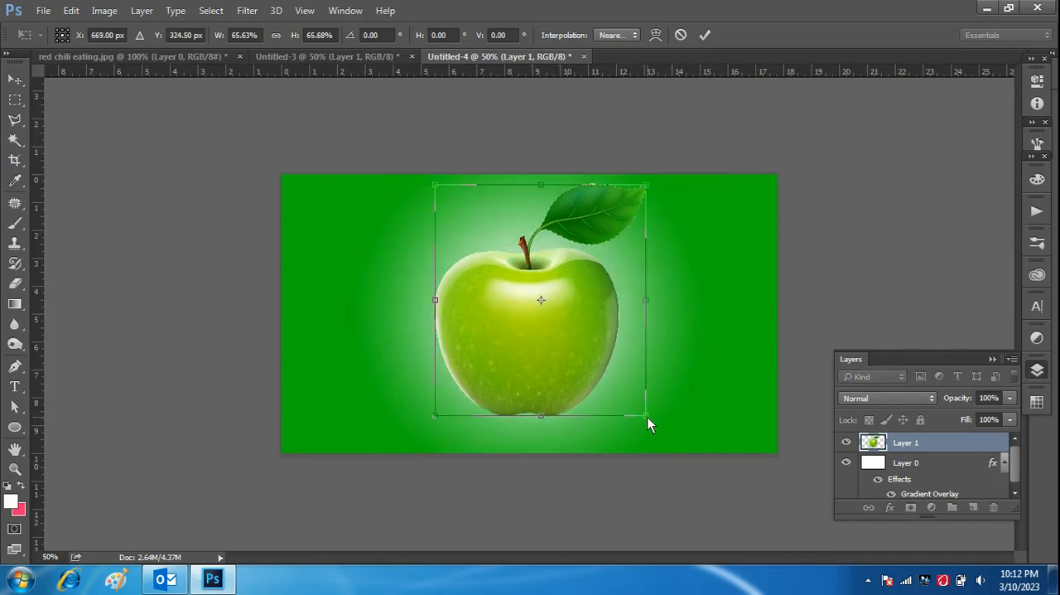
pyautogui.moveTo(648, 417); pyautogui.dragTo(657, 433)
pyautogui.moveTo(550, 397)
pyautogui.mouseDown()
pyautogui.moveTo(549, 386)
pyautogui.moveTo(544, 396)
pyautogui.mouseUp()
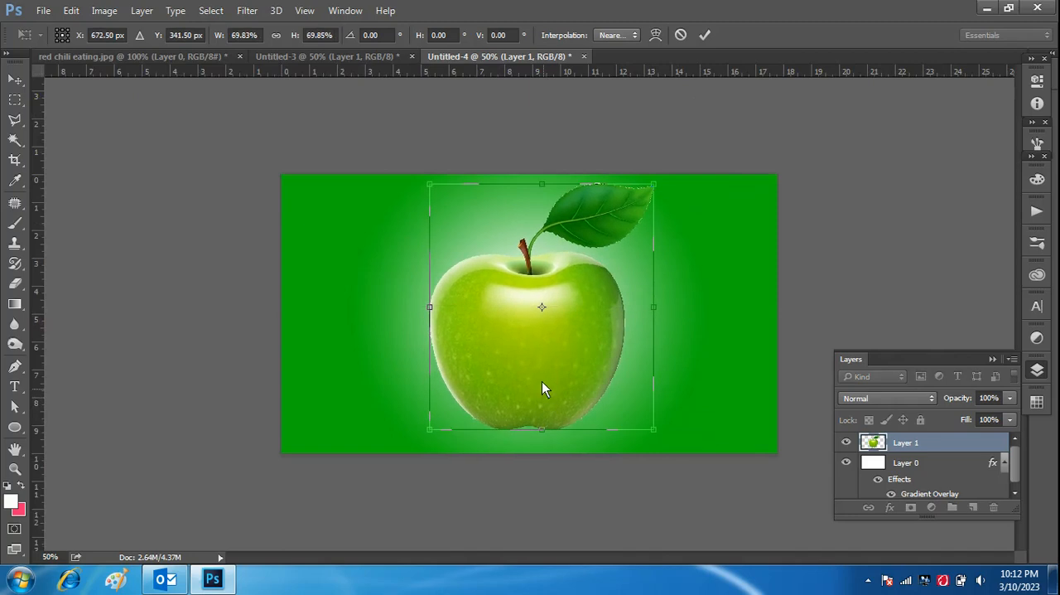
pyautogui.click(704, 34)
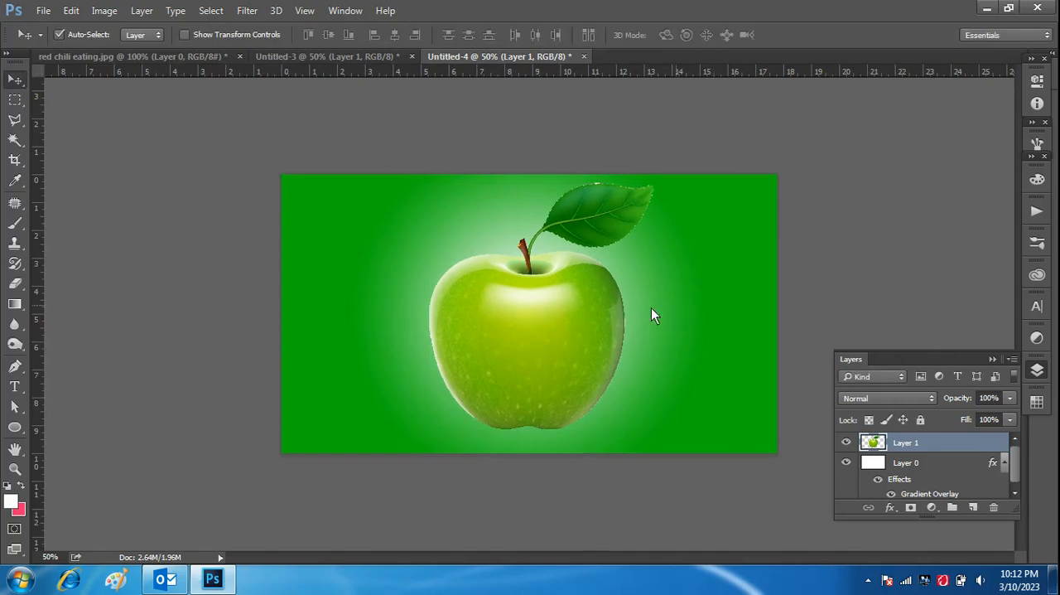
# Step: Scale the apple down to about 95% and convert its layer to a smart object
pyautogui.hotkey('ctrl', 't')
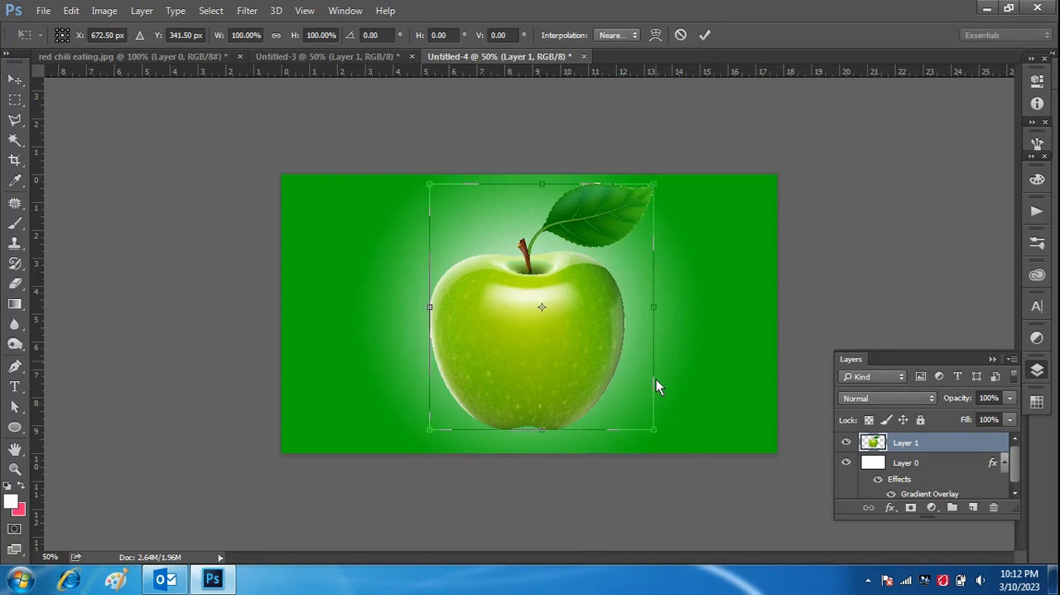
pyautogui.moveTo(653, 429); pyautogui.dragTo(643, 417)
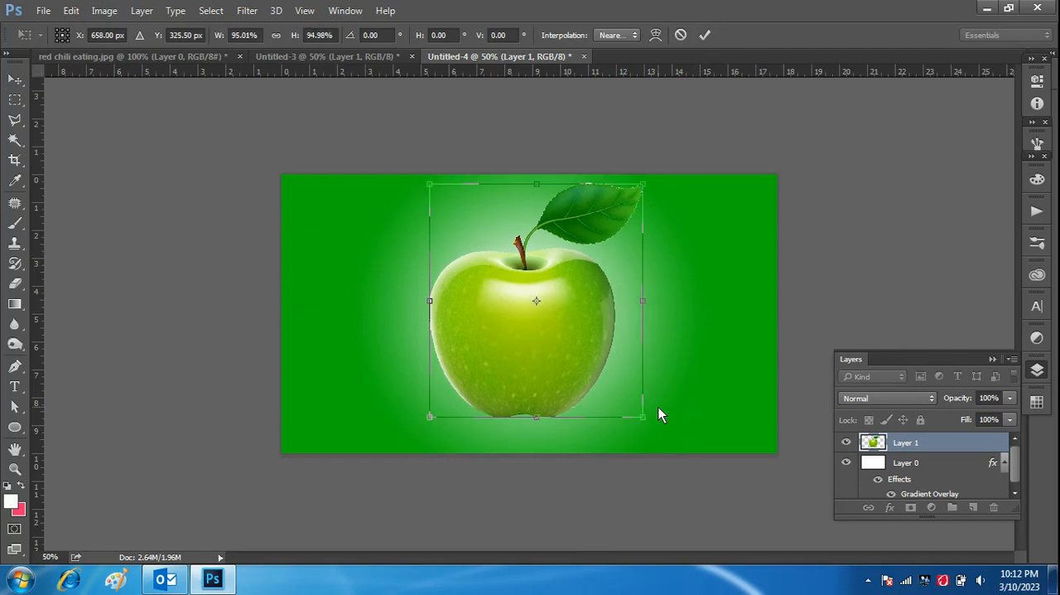
pyautogui.click(704, 35)
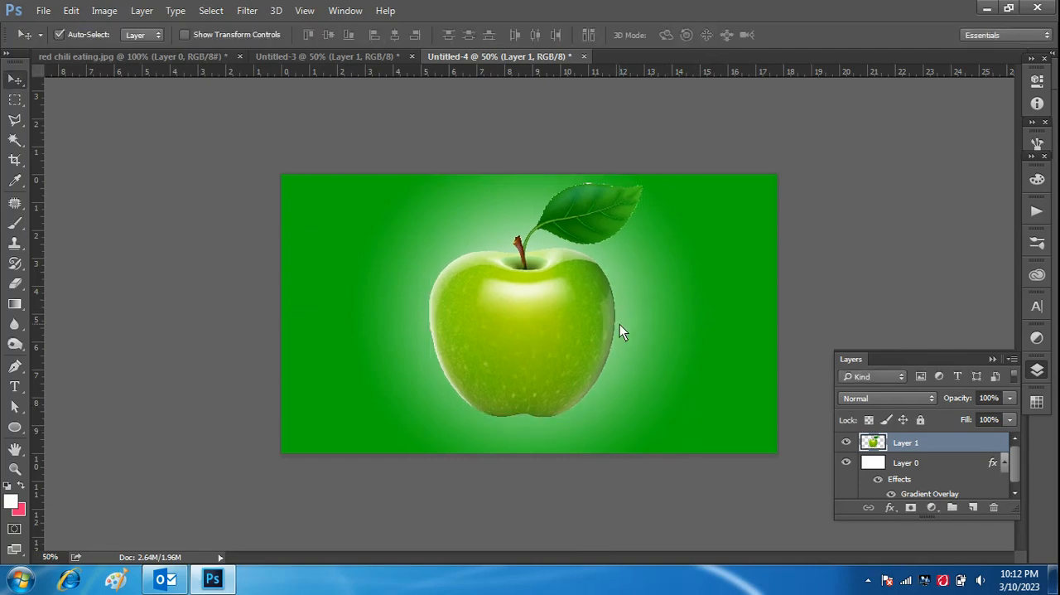
pyautogui.hotkey('ctrl', '+')
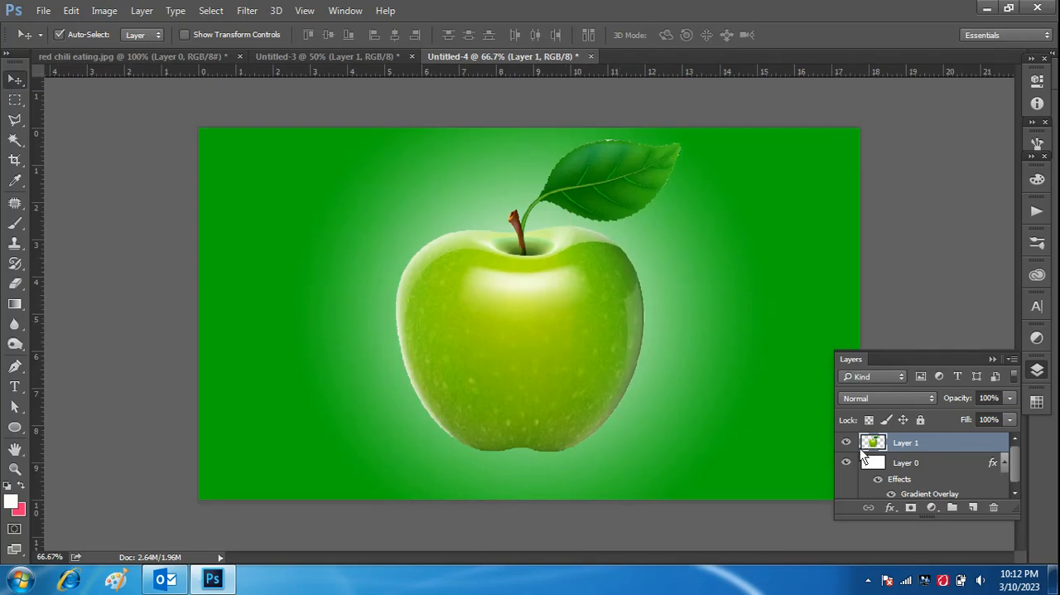
pyautogui.rightClick(929, 443)
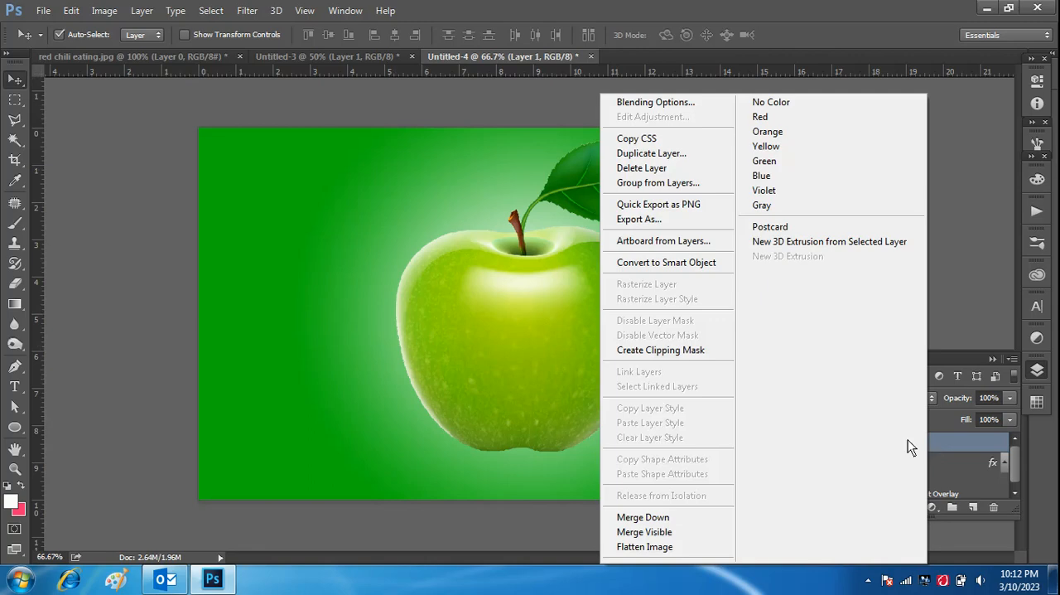
pyautogui.click(680, 265)
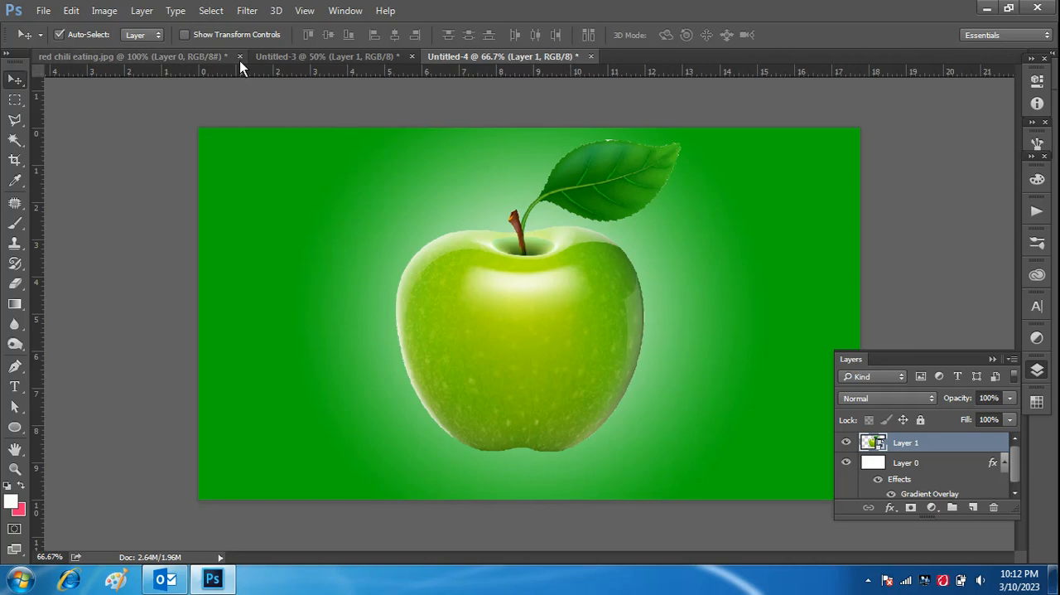
# Step: Copy the lips picture from red chili eating.jpg into Untitled-4 and place it over the apple
pyautogui.click(215, 55)
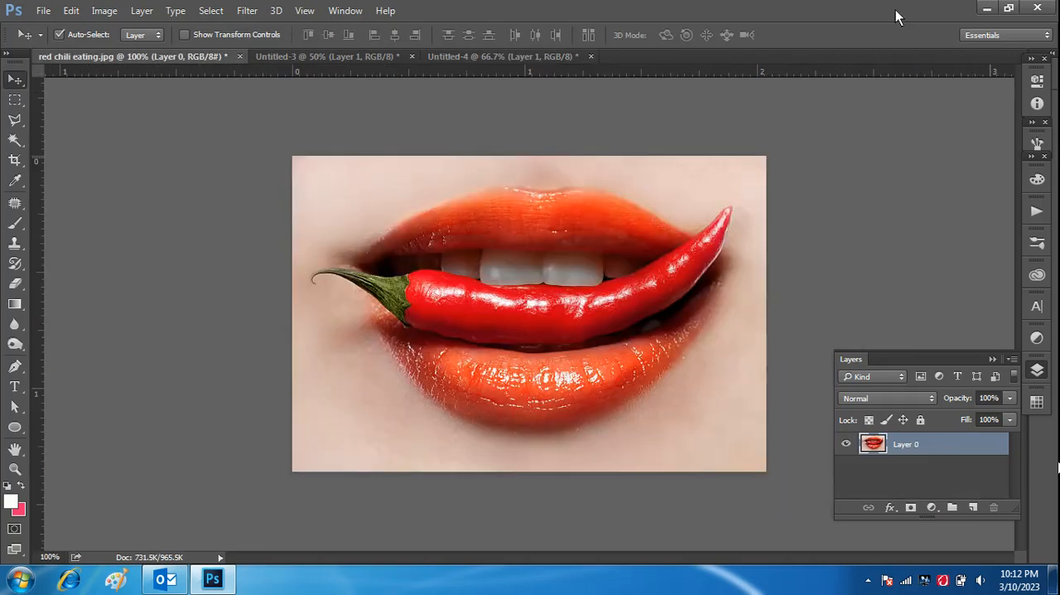
pyautogui.moveTo(594, 242); pyautogui.dragTo(512, 150)
pyautogui.moveTo(530, 325); pyautogui.dragTo(567, 339)
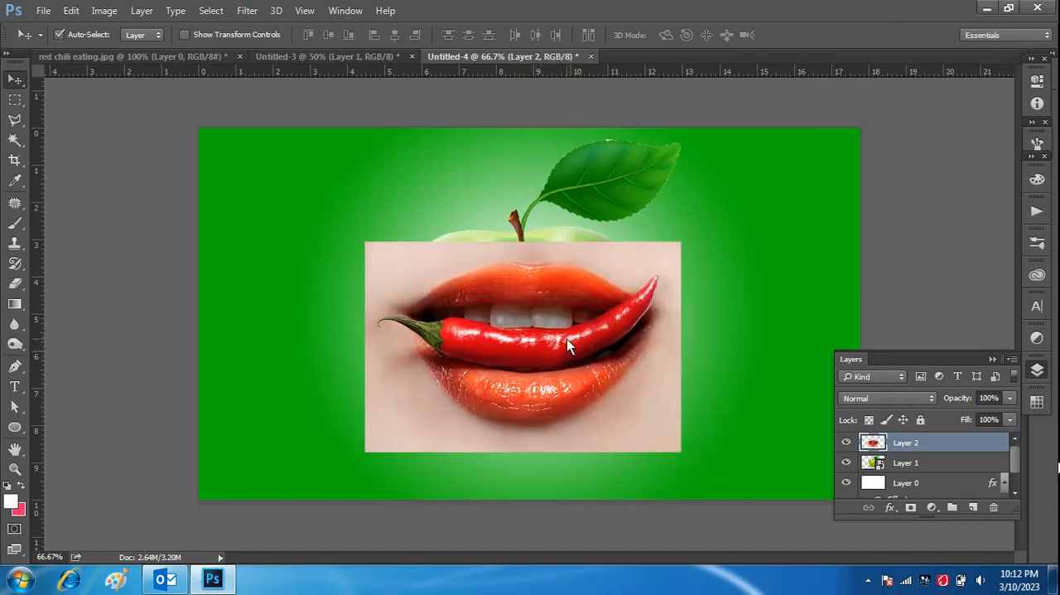
# Step: Convert the lips layer to a smart object and rasterize it again
pyautogui.rightClick(926, 442)
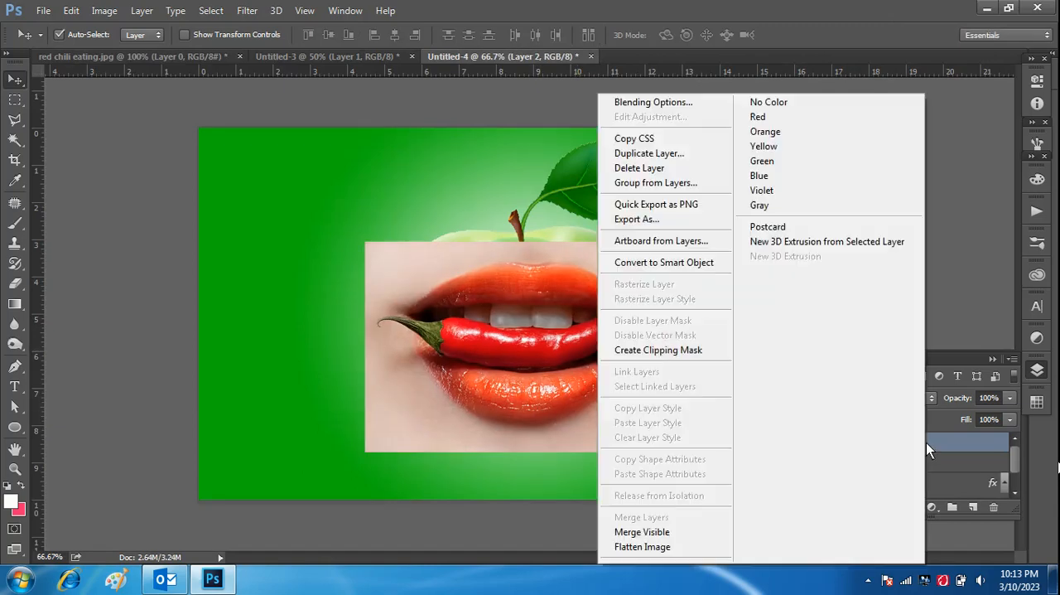
pyautogui.click(698, 264)
pyautogui.moveTo(638, 374); pyautogui.dragTo(639, 372)
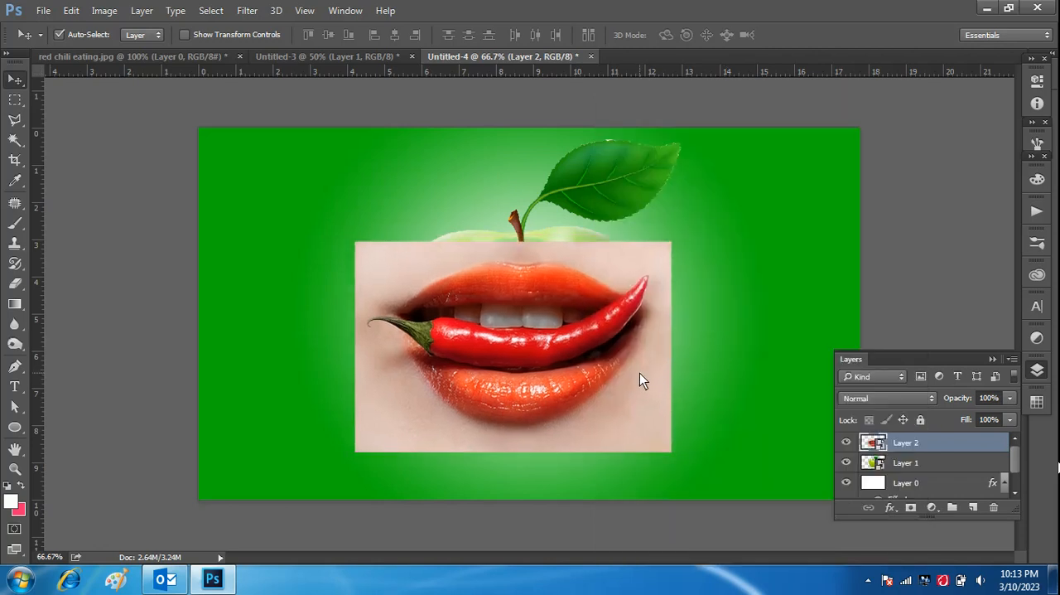
pyautogui.rightClick(926, 446)
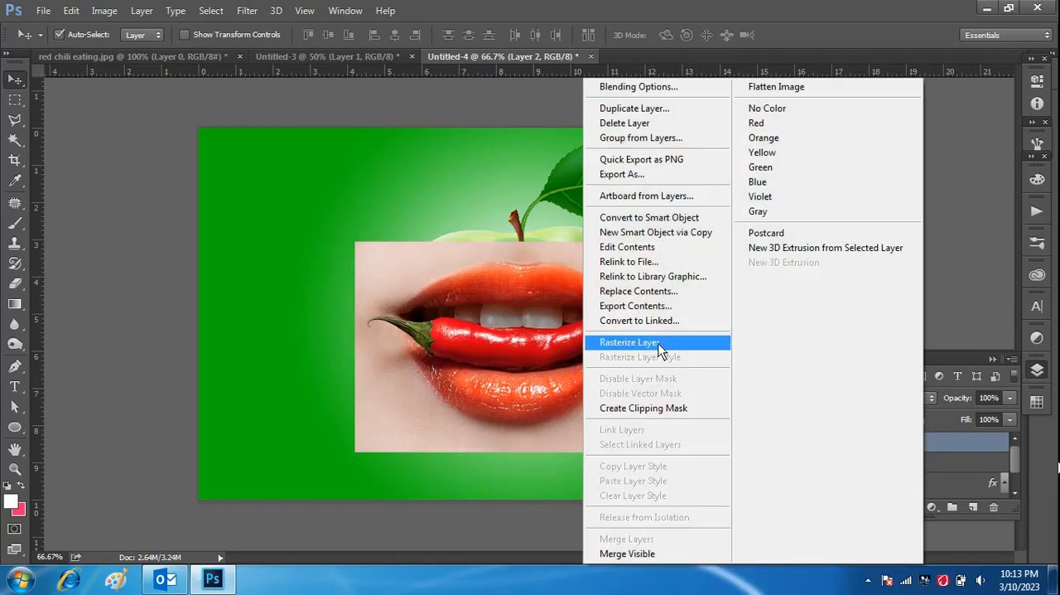
pyautogui.click(668, 343)
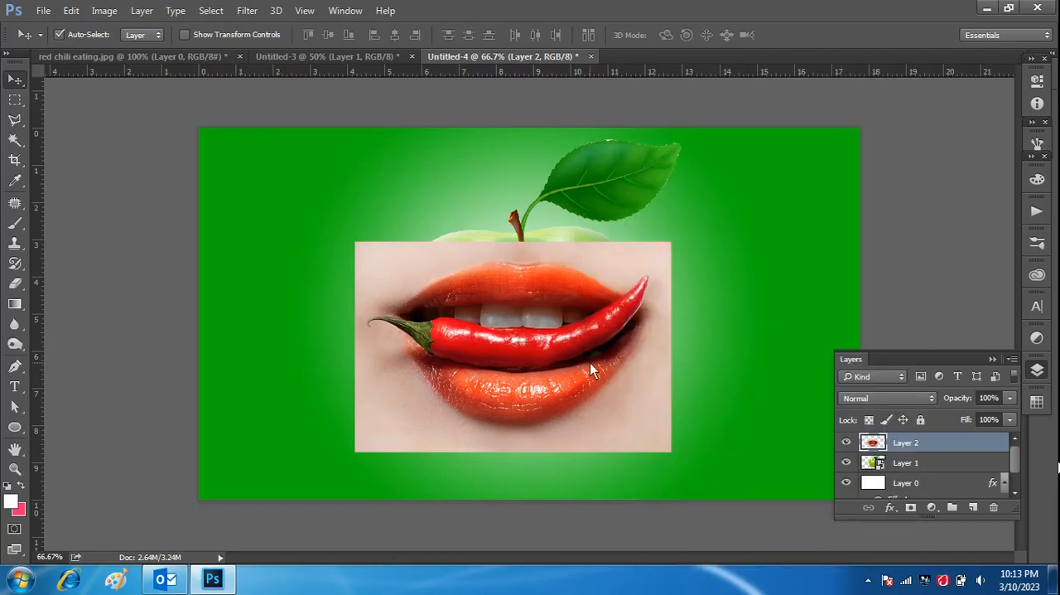
# Step: Lower the lips layer's opacity to 70%
pyautogui.click(1012, 422)
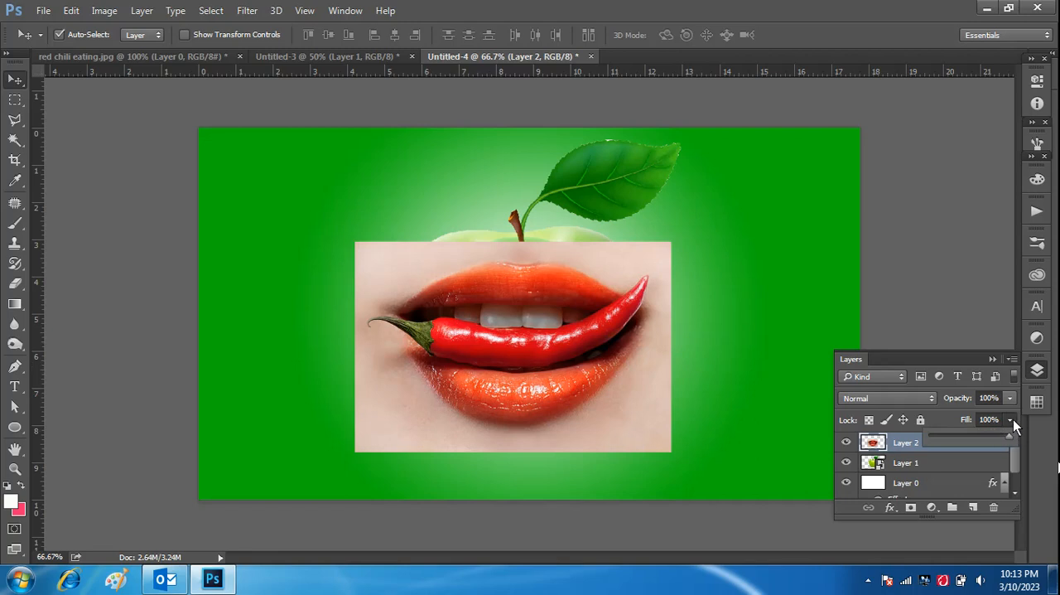
pyautogui.click(1010, 432)
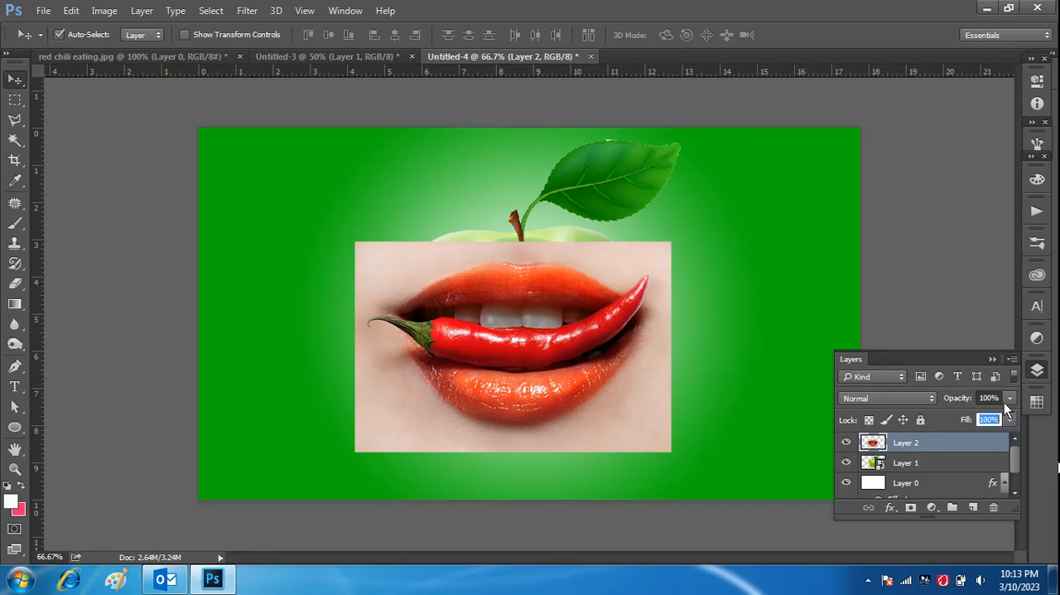
pyautogui.click(1009, 398)
pyautogui.moveTo(1008, 416); pyautogui.dragTo(987, 416)
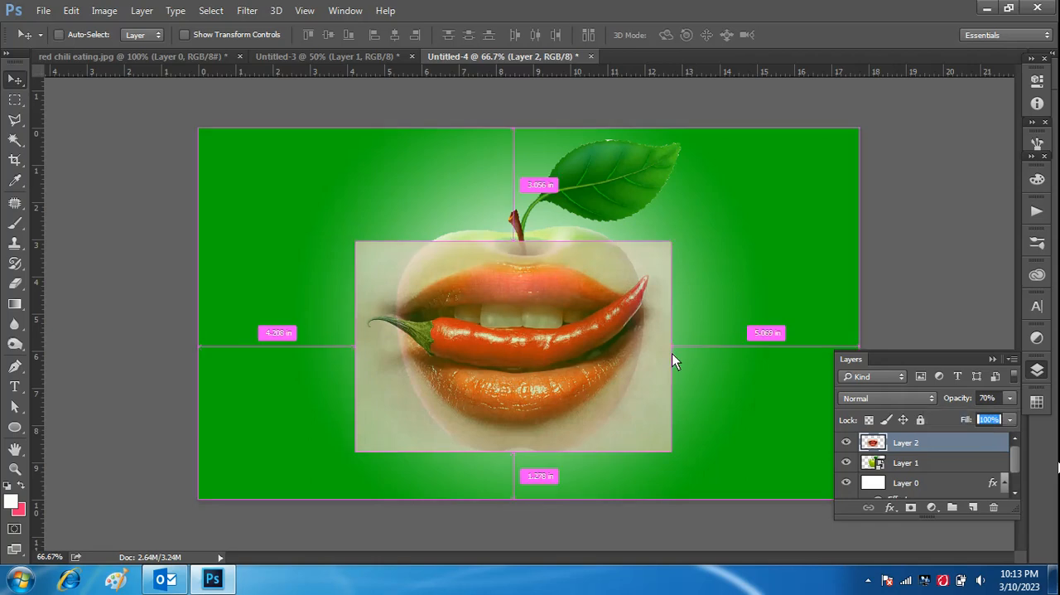
# Step: Scale the semi-transparent lips picture to about 76% and position it over the lower part of the apple
pyautogui.hotkey('ctrl', 't')
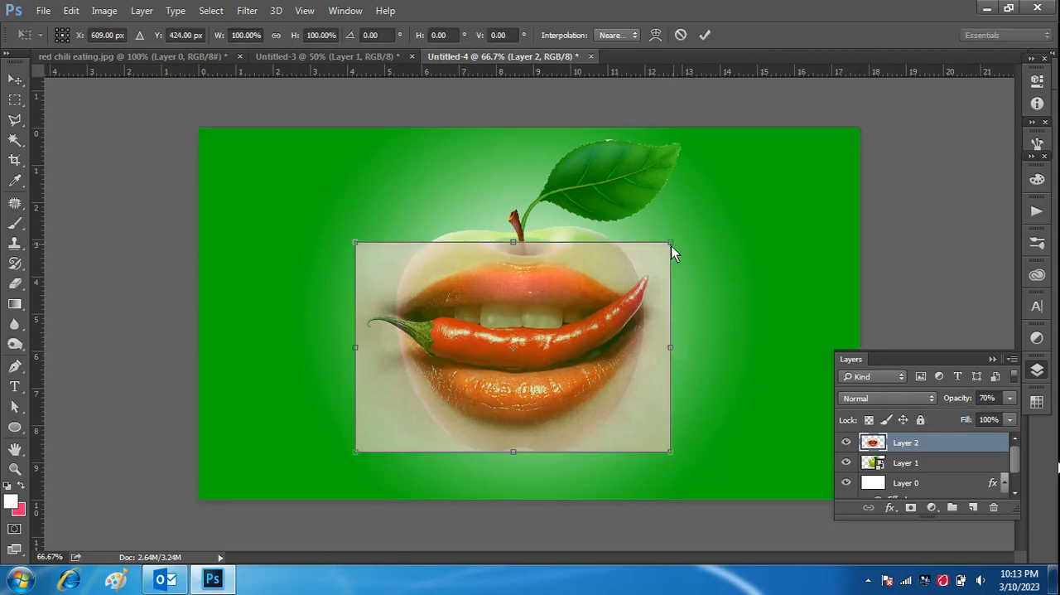
pyautogui.moveTo(670, 243); pyautogui.dragTo(610, 279)
pyautogui.moveTo(535, 375); pyautogui.dragTo(568, 371)
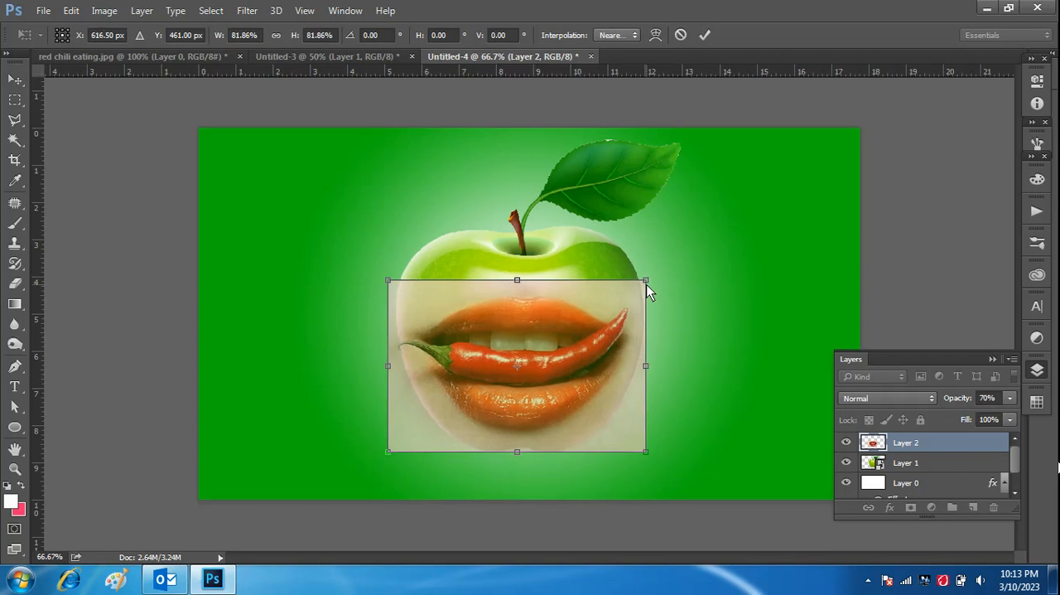
pyautogui.moveTo(644, 286); pyautogui.dragTo(630, 299)
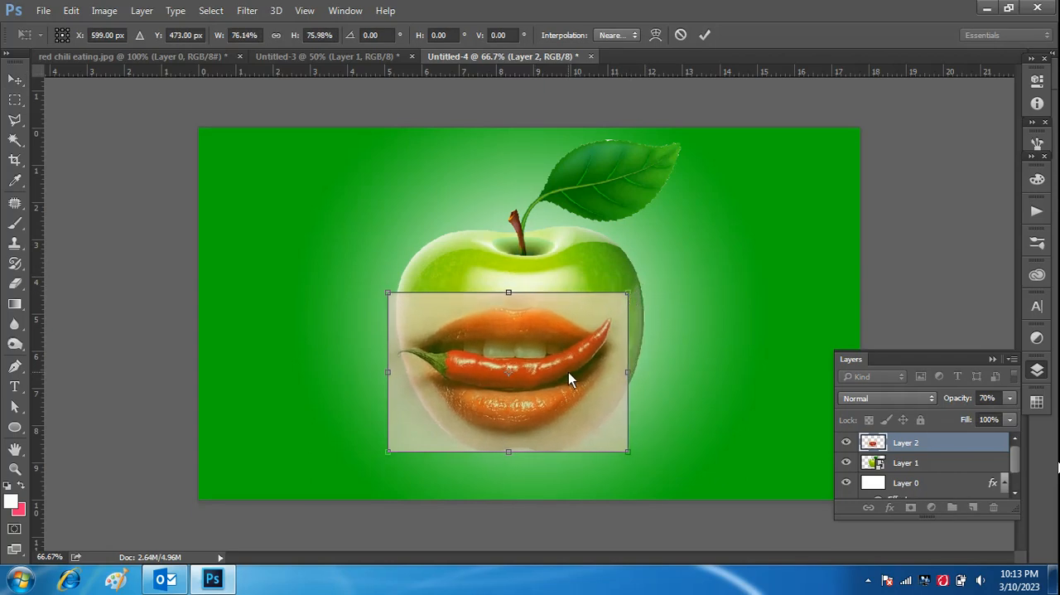
pyautogui.moveTo(569, 372); pyautogui.dragTo(582, 362)
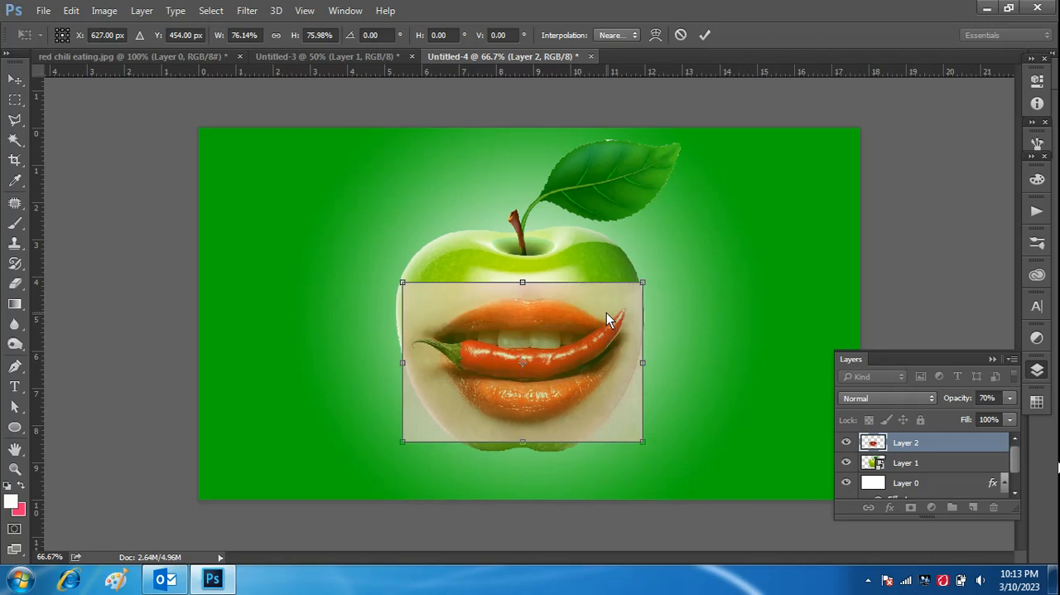
pyautogui.click(705, 35)
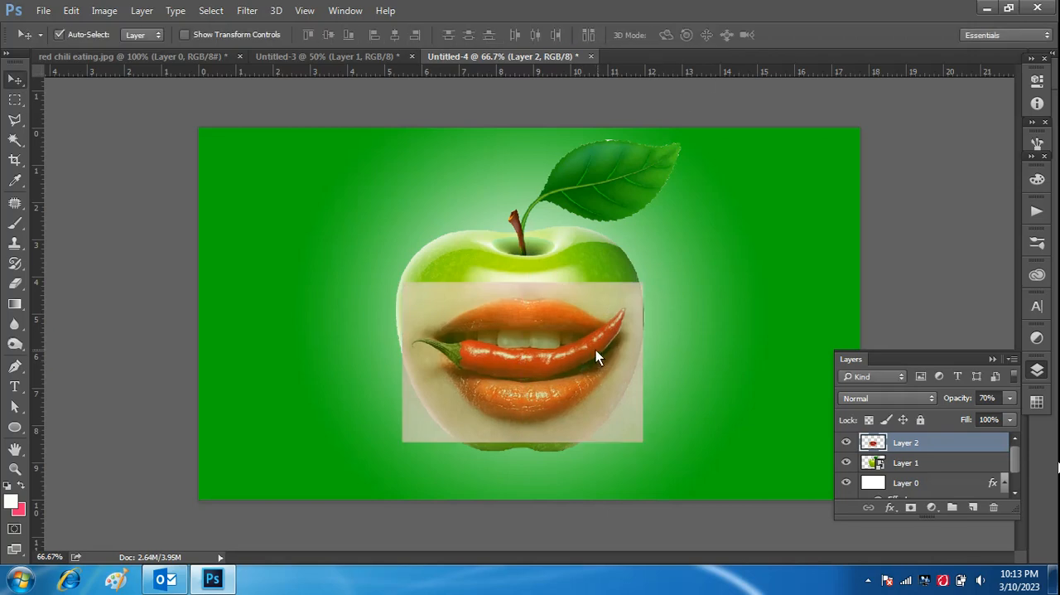
pyautogui.moveTo(596, 350); pyautogui.dragTo(597, 350)
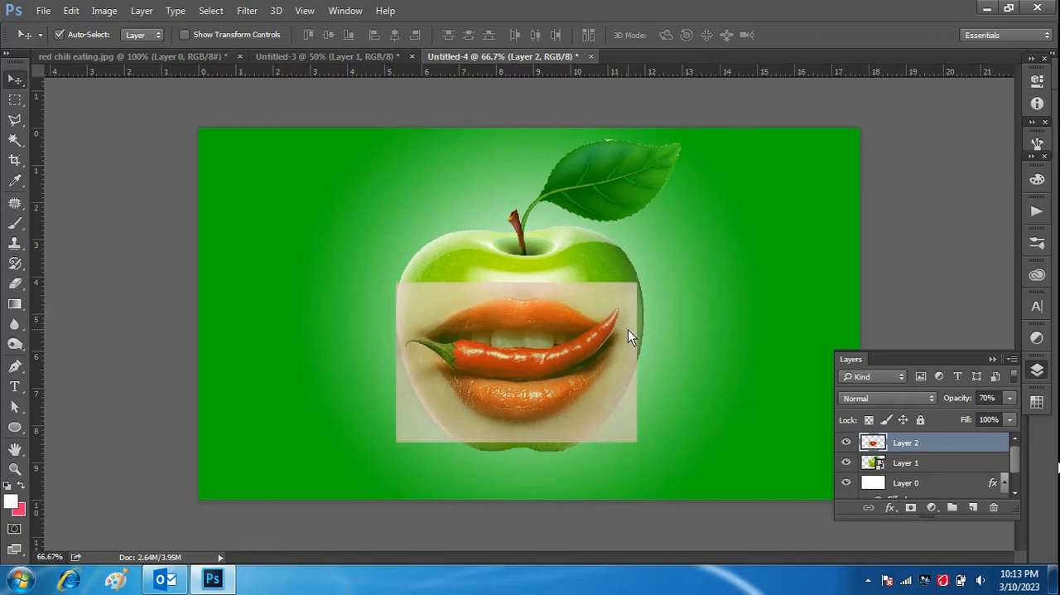
# Step: Add a layer mask to the lips layer
pyautogui.hotkey('ctrl', '+')
pyautogui.scroll(-1, 674, 304)
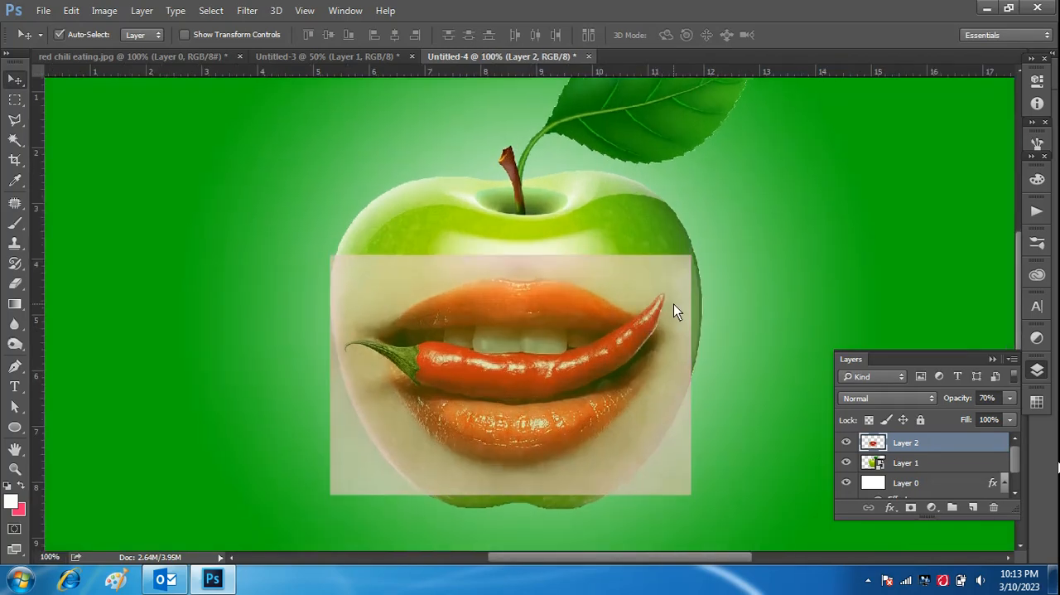
pyautogui.scroll(-1, 674, 310)
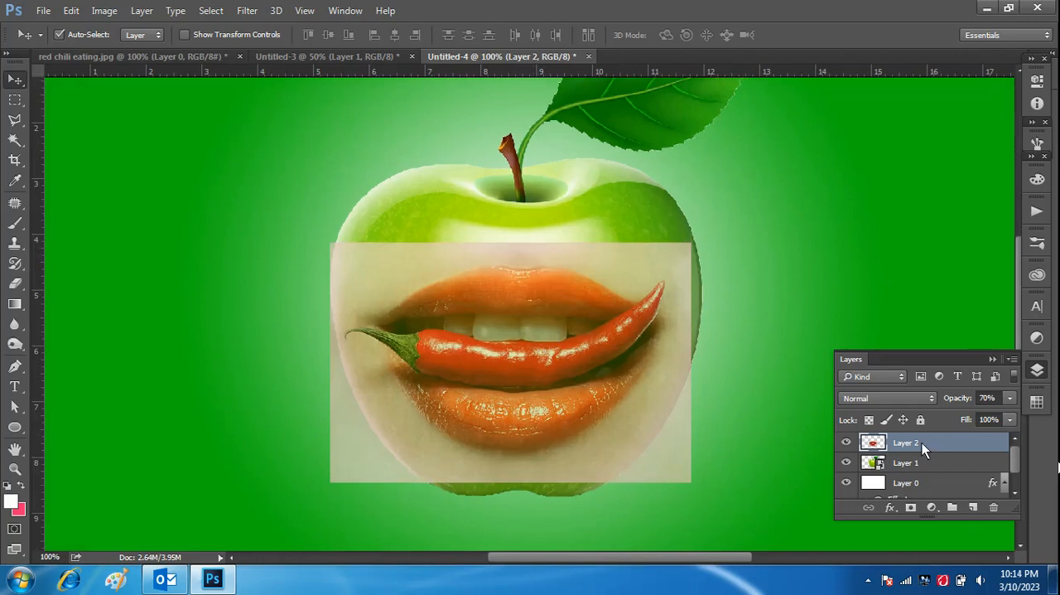
pyautogui.click(912, 507)
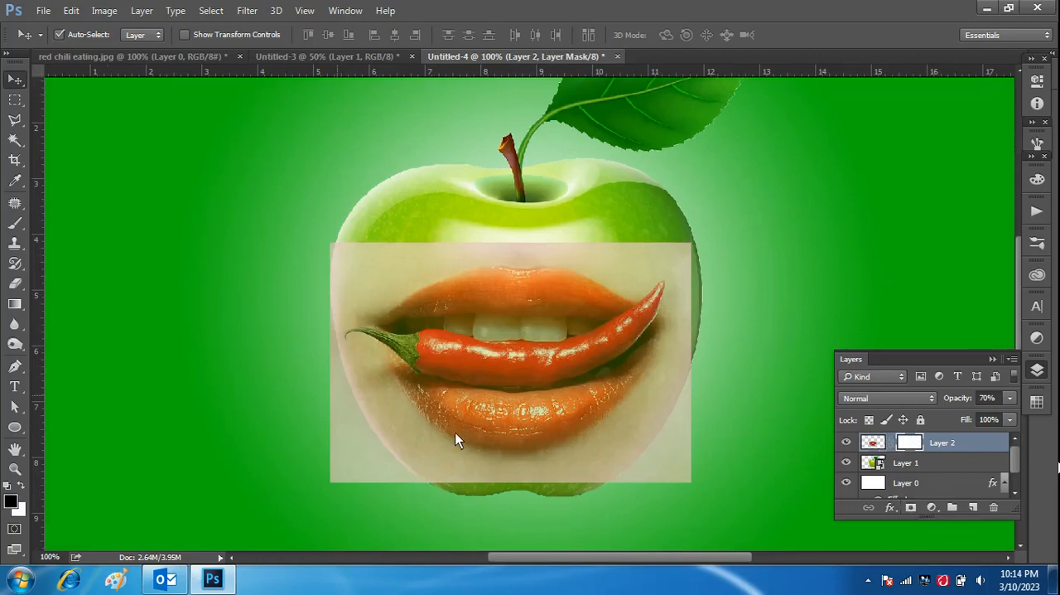
# Step: Paint a short black stroke on the mask near the skin's upper-left corner with a 38 px soft brush
pyautogui.click(21, 226)
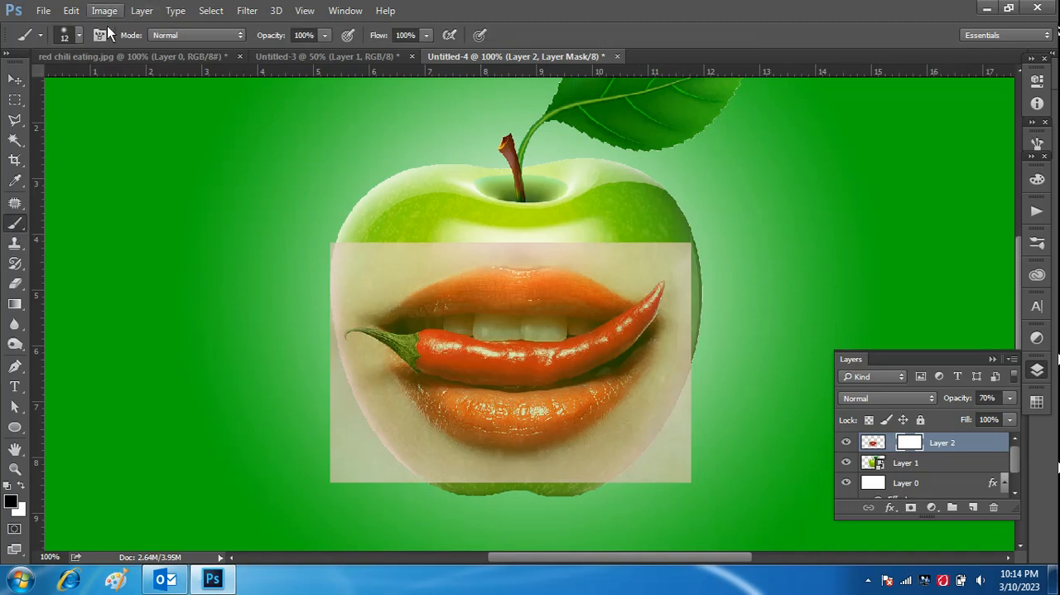
pyautogui.click(79, 34)
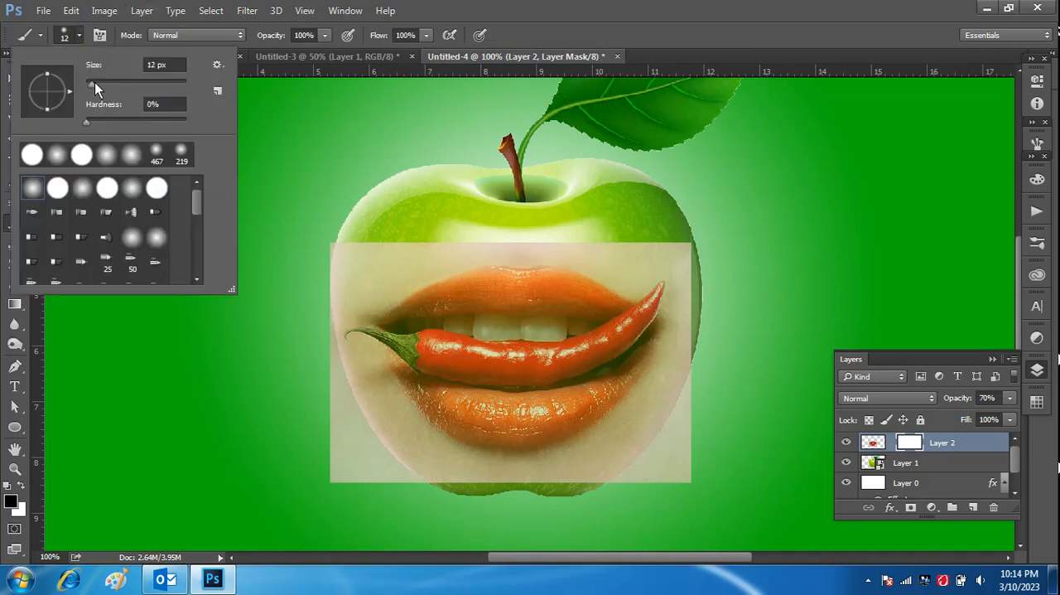
pyautogui.moveTo(94, 82); pyautogui.dragTo(105, 85)
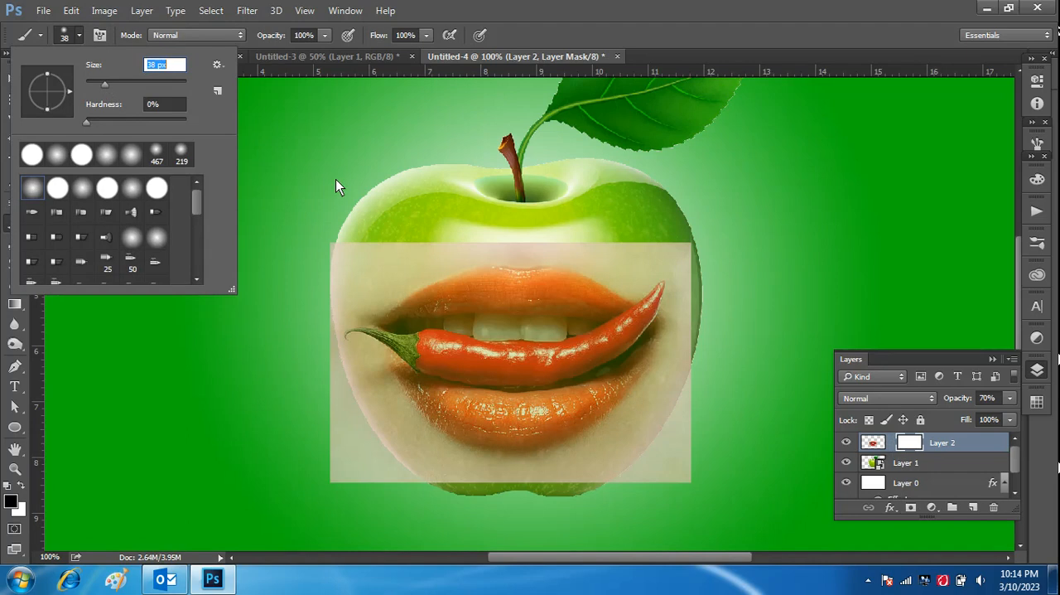
pyautogui.click(79, 35)
pyautogui.moveTo(384, 260); pyautogui.dragTo(361, 260)
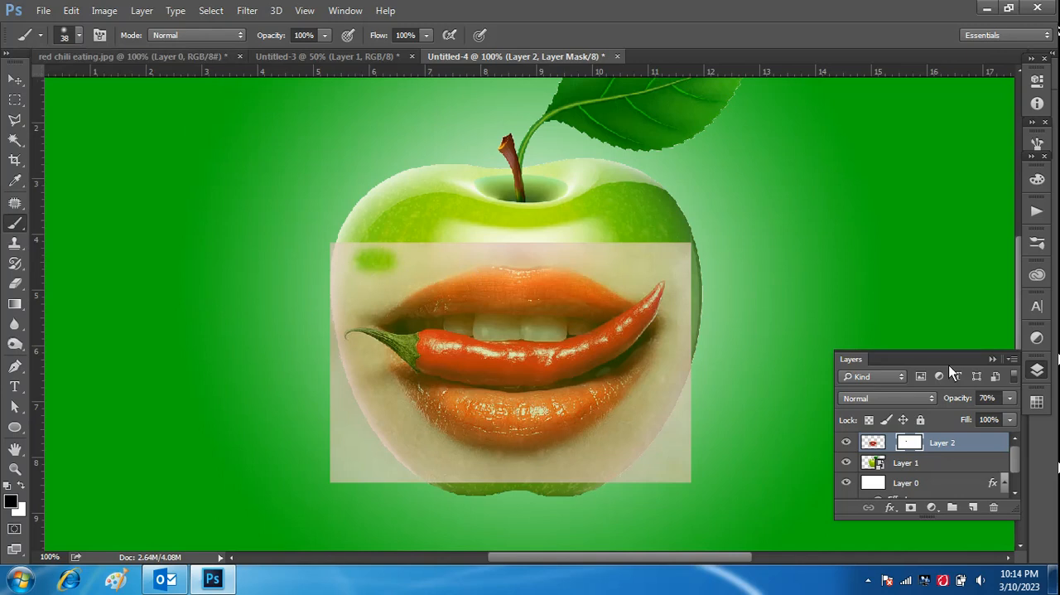
# Step: Set the lips layer's opacity to 100% and paint black on its mask over the skin above the upper lip
pyautogui.click(1009, 401)
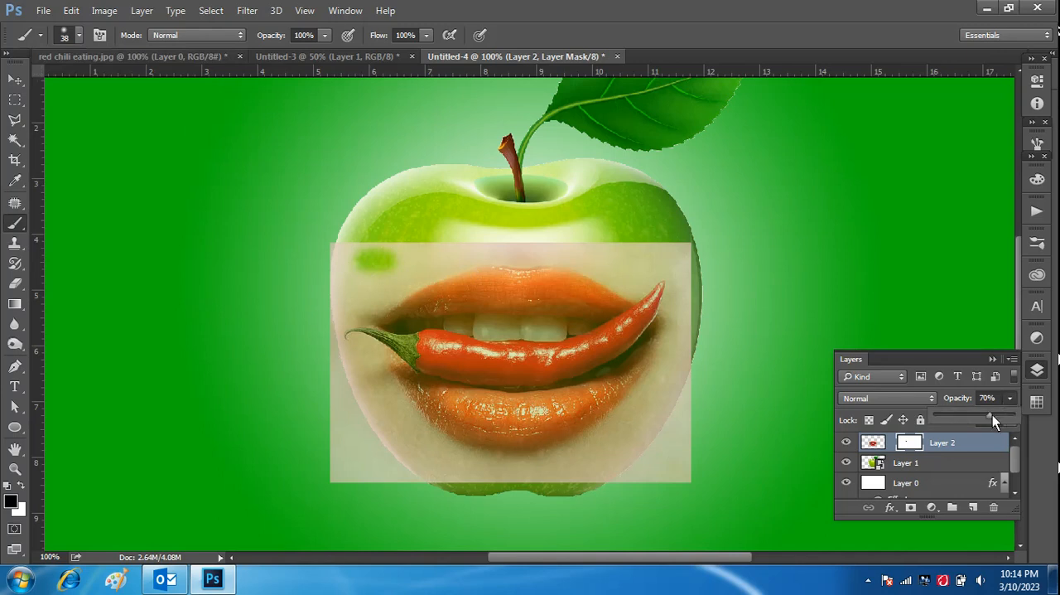
pyautogui.moveTo(1015, 415); pyautogui.dragTo(1018, 415)
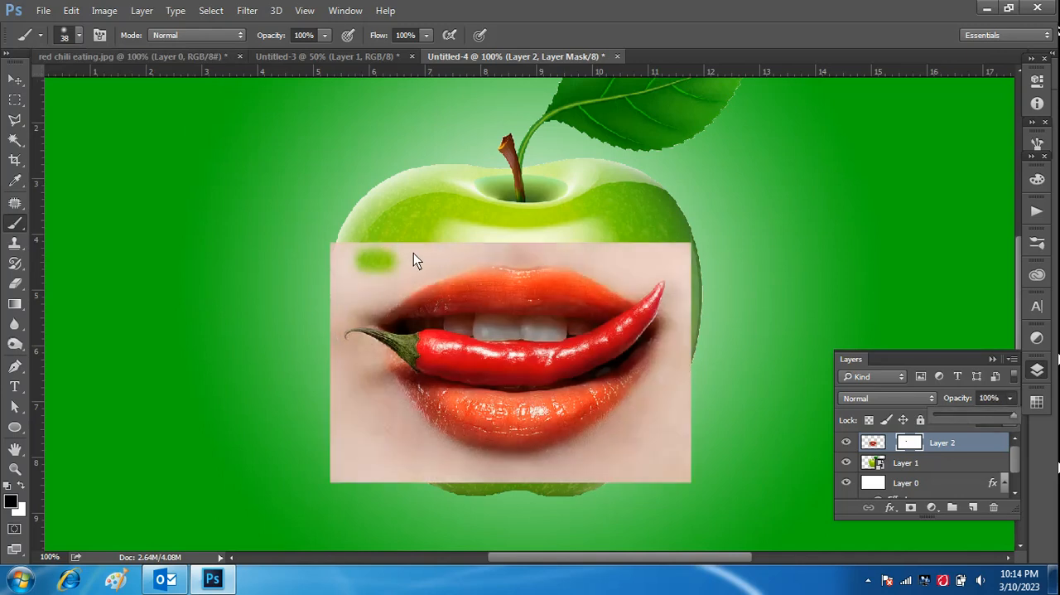
pyautogui.moveTo(411, 256)
pyautogui.mouseDown()
pyautogui.moveTo(348, 265)
pyautogui.moveTo(342, 246)
pyautogui.moveTo(325, 256)
pyautogui.moveTo(332, 273)
pyautogui.moveTo(479, 247)
pyautogui.moveTo(342, 248)
pyautogui.moveTo(386, 254)
pyautogui.moveTo(390, 265)
pyautogui.moveTo(330, 298)
pyautogui.moveTo(394, 277)
pyautogui.mouseUp()
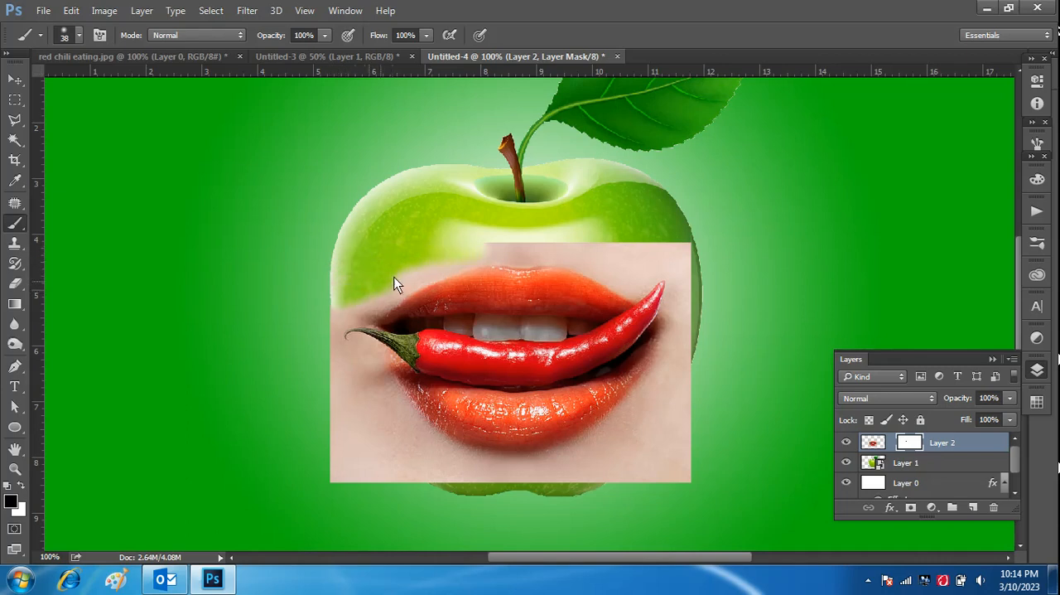
pyautogui.moveTo(522, 246)
pyautogui.mouseDown()
pyautogui.moveTo(698, 258)
pyautogui.moveTo(615, 235)
pyautogui.mouseUp()
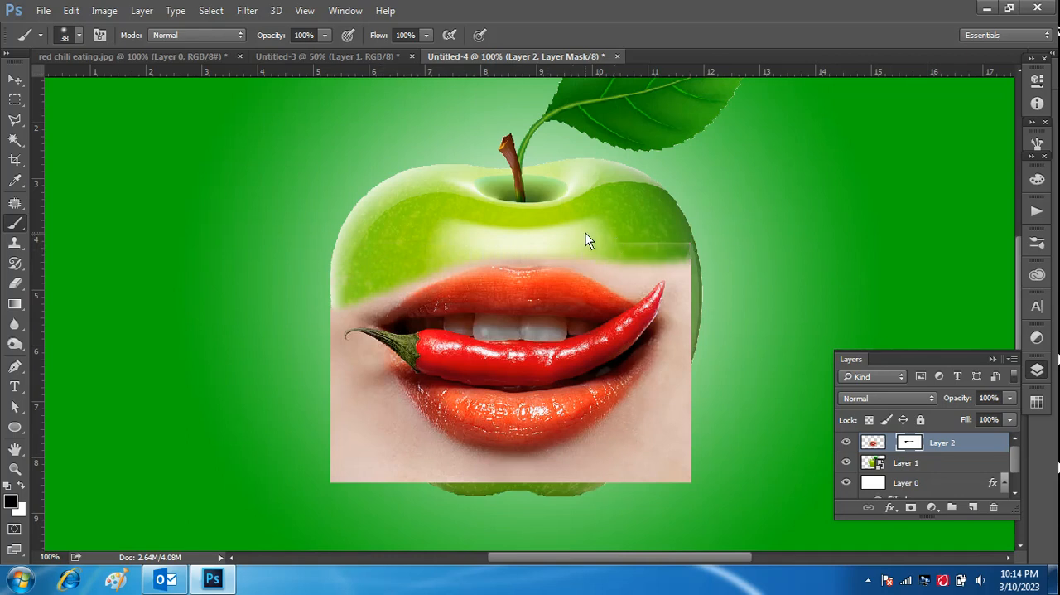
# Step: Mask out the skin around the lower-left side of the mouth and beneath the lower lip with the black brush
pyautogui.hotkey('ctrl', '+')
pyautogui.scroll(-5, 541, 229)
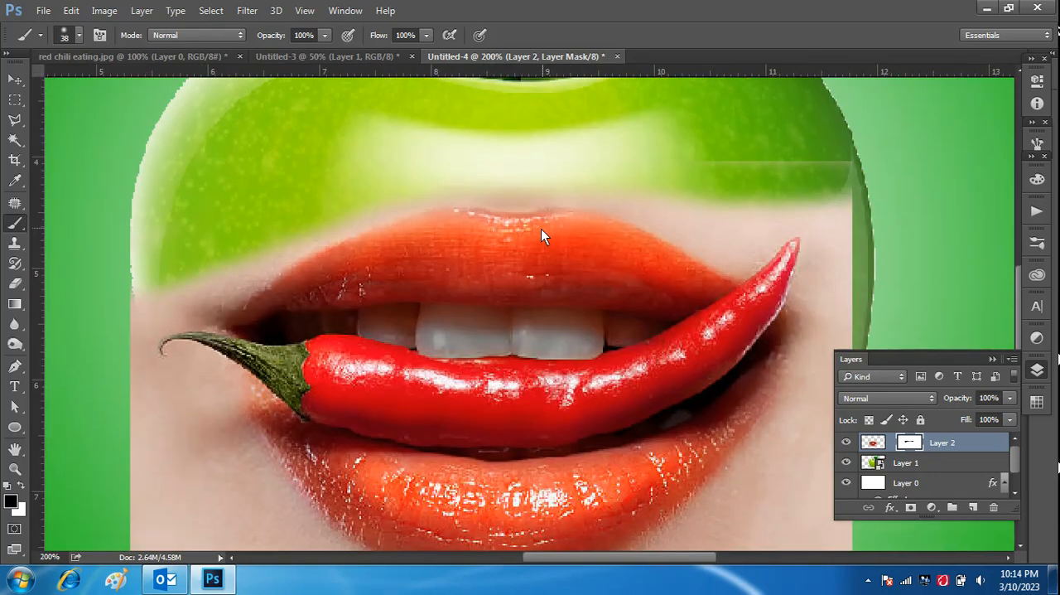
pyautogui.scroll(-2, 541, 228)
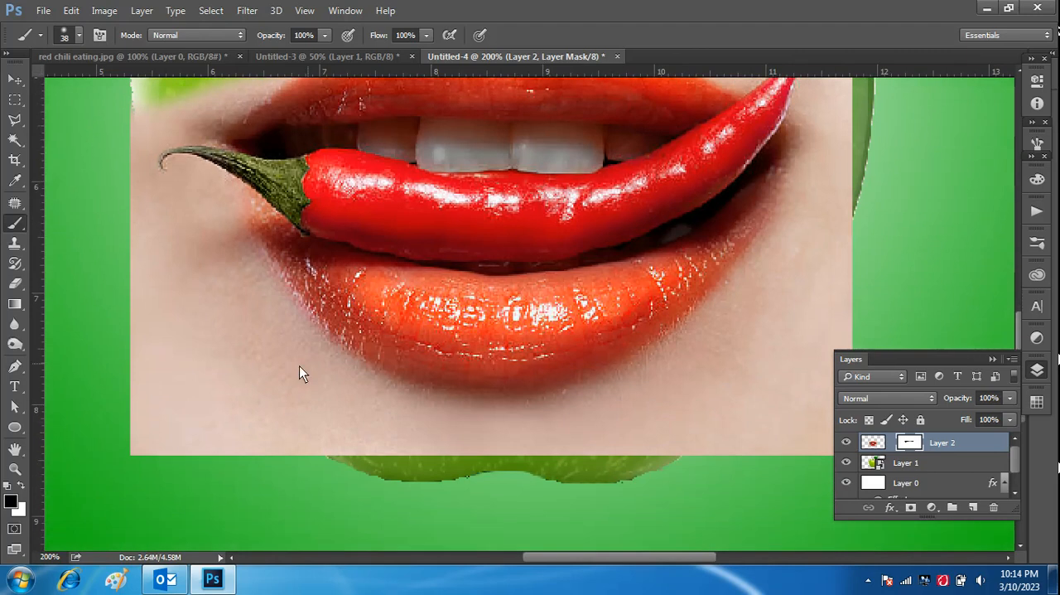
pyautogui.moveTo(266, 397)
pyautogui.mouseDown()
pyautogui.moveTo(206, 290)
pyautogui.moveTo(137, 283)
pyautogui.moveTo(129, 394)
pyautogui.moveTo(170, 423)
pyautogui.moveTo(234, 431)
pyautogui.moveTo(145, 436)
pyautogui.moveTo(342, 442)
pyautogui.moveTo(182, 264)
pyautogui.moveTo(151, 241)
pyautogui.moveTo(135, 243)
pyautogui.moveTo(168, 367)
pyautogui.moveTo(188, 361)
pyautogui.moveTo(186, 339)
pyautogui.moveTo(271, 429)
pyautogui.moveTo(166, 438)
pyautogui.mouseUp()
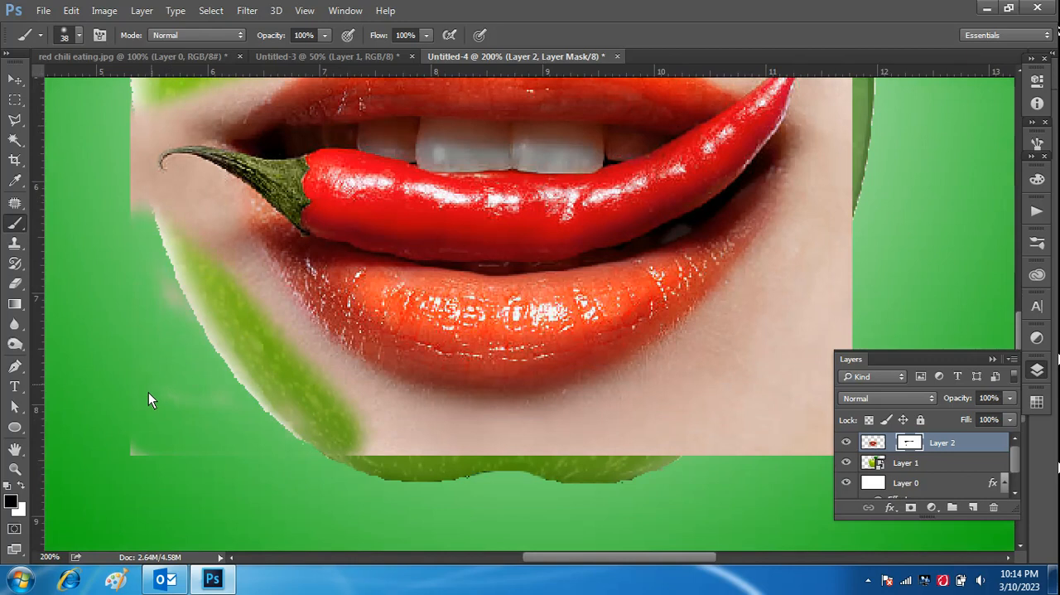
pyautogui.moveTo(233, 472); pyautogui.dragTo(708, 420)
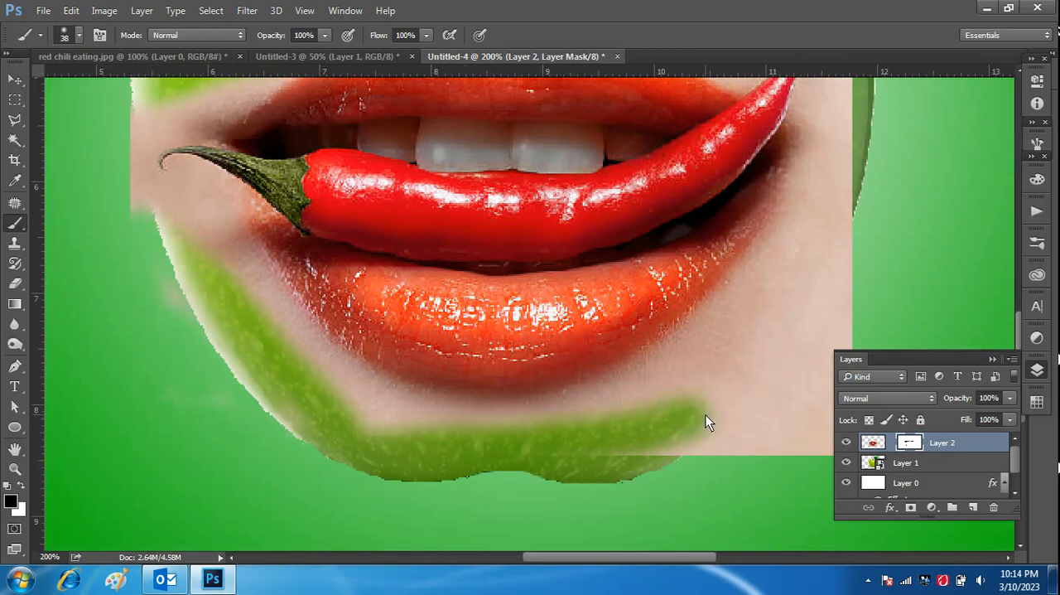
# Step: Paint black on the mask over the skin at the lower-right side of the mouth, following the lower lip's curve
pyautogui.hotkey('ctrl', '-')
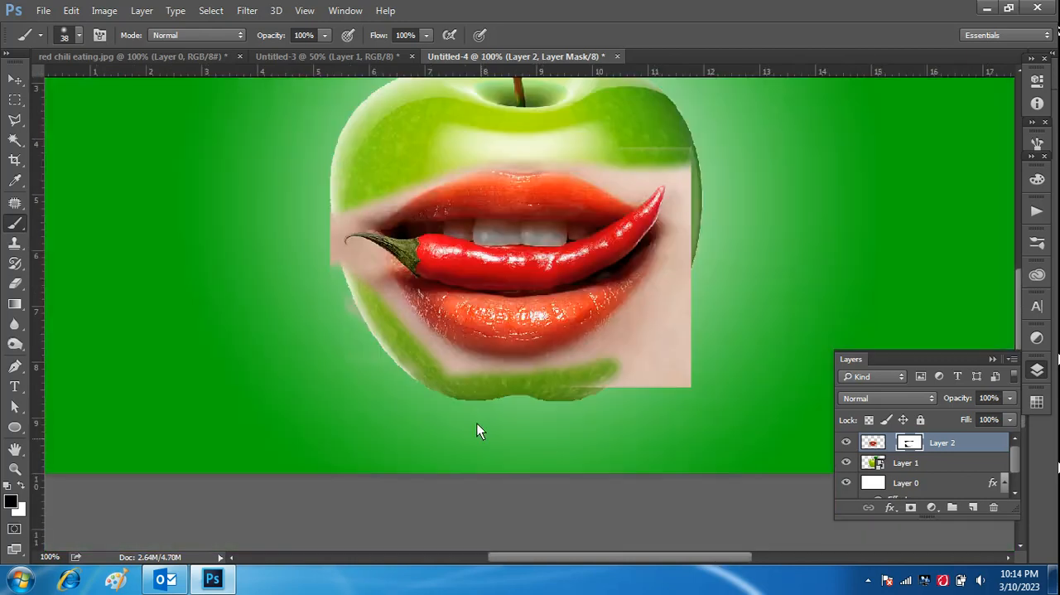
pyautogui.moveTo(688, 273)
pyautogui.mouseDown()
pyautogui.moveTo(638, 349)
pyautogui.moveTo(694, 263)
pyautogui.moveTo(685, 332)
pyautogui.moveTo(613, 367)
pyautogui.moveTo(695, 349)
pyautogui.moveTo(622, 380)
pyautogui.moveTo(684, 392)
pyautogui.mouseUp()
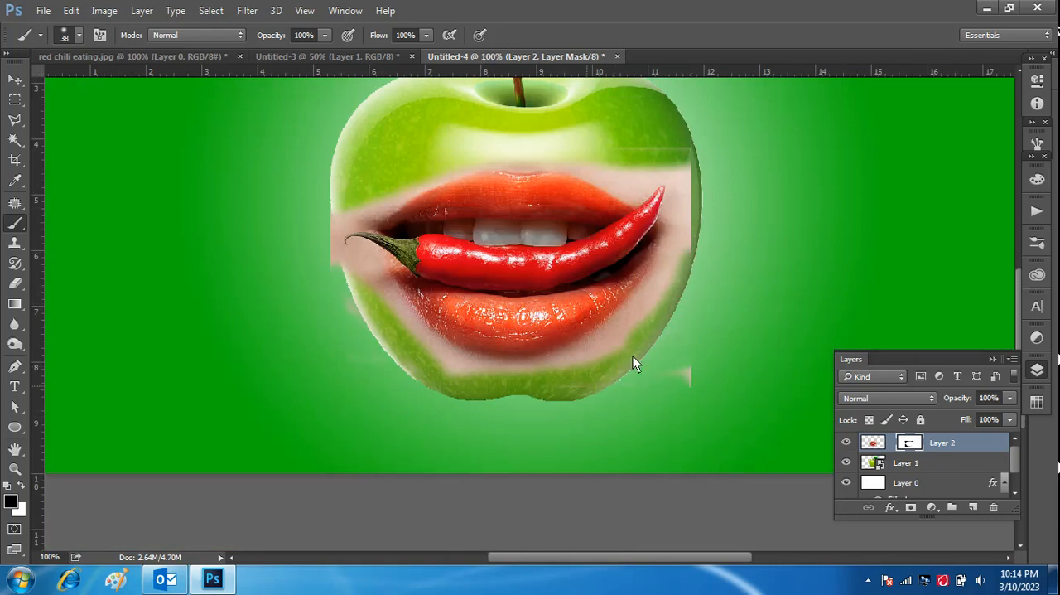
pyautogui.moveTo(600, 369); pyautogui.dragTo(655, 305)
pyautogui.moveTo(685, 236)
pyautogui.mouseDown()
pyautogui.moveTo(693, 283)
pyautogui.moveTo(683, 370)
pyautogui.moveTo(605, 396)
pyautogui.mouseUp()
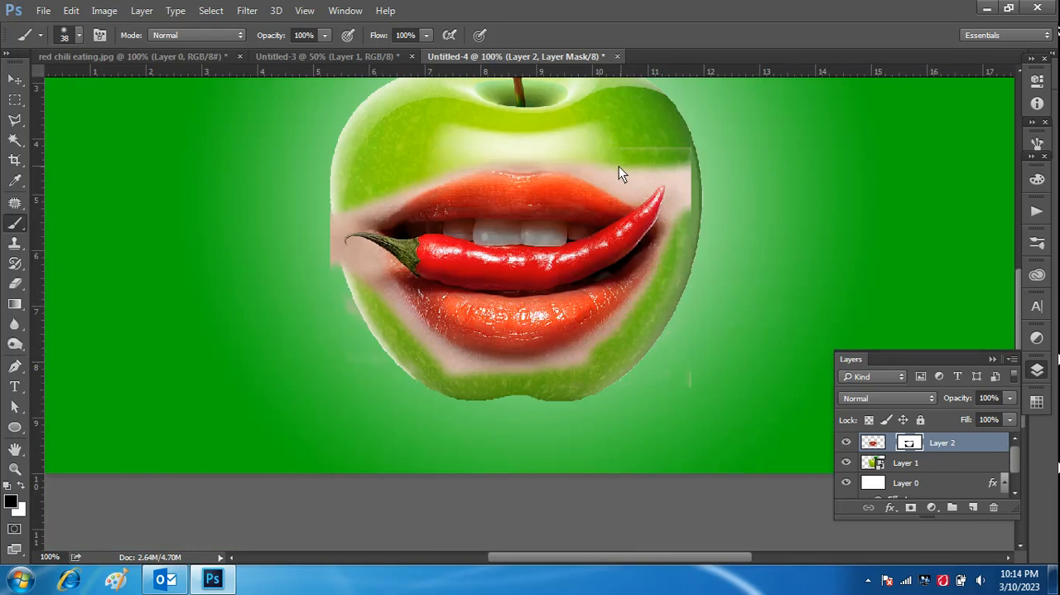
# Step: Mask out the leftover skin above the upper lip, around the chili's stem, below the lower lip and around the chili's tip
pyautogui.moveTo(612, 171); pyautogui.dragTo(602, 168)
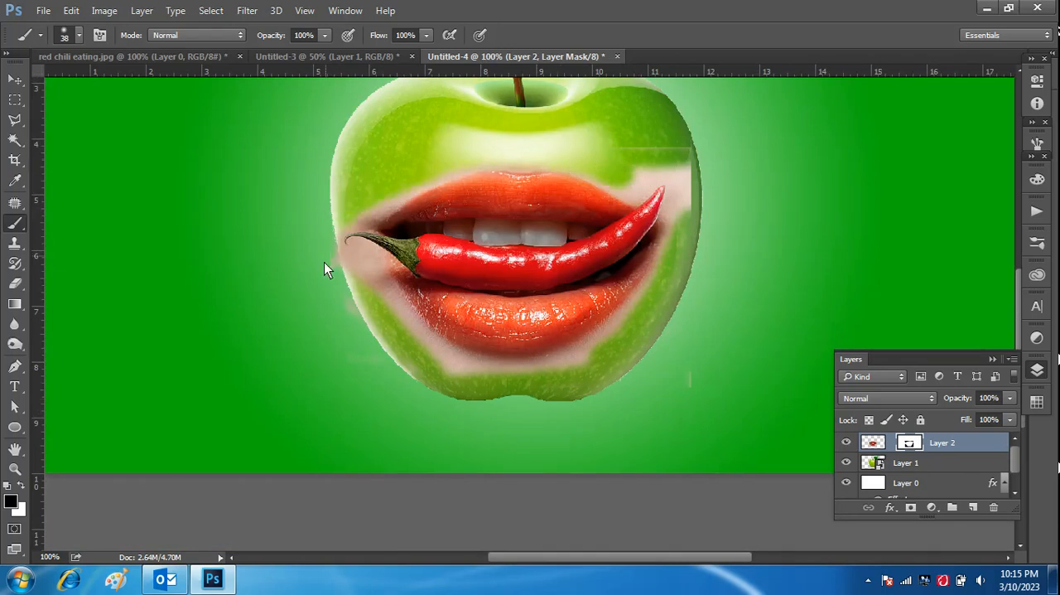
pyautogui.moveTo(323, 261)
pyautogui.mouseDown()
pyautogui.moveTo(361, 269)
pyautogui.moveTo(399, 326)
pyautogui.mouseUp()
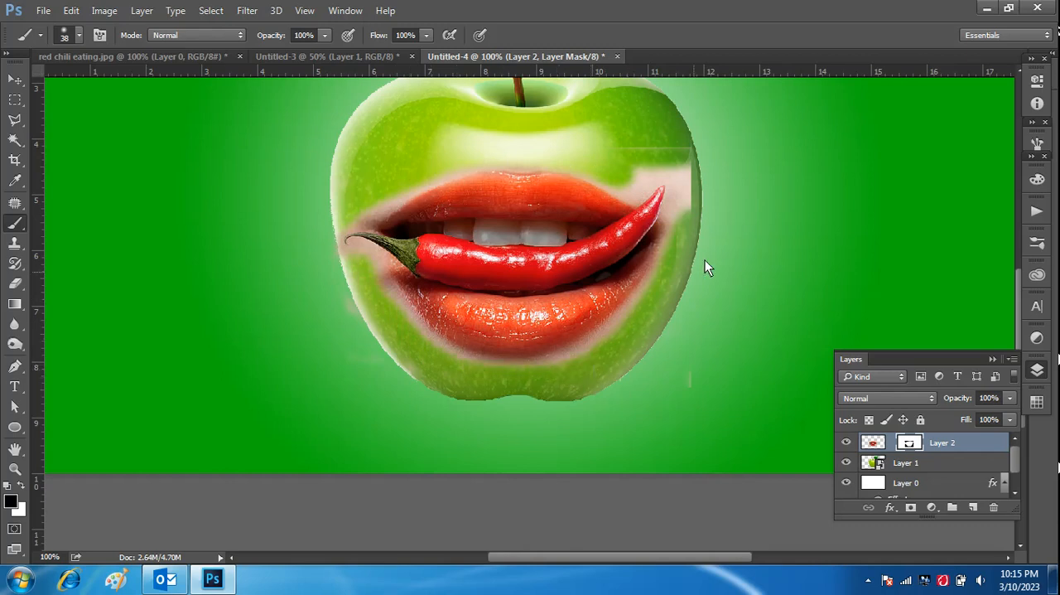
pyautogui.moveTo(692, 190)
pyautogui.mouseDown()
pyautogui.moveTo(651, 161)
pyautogui.moveTo(624, 171)
pyautogui.moveTo(687, 172)
pyautogui.moveTo(681, 207)
pyautogui.mouseUp()
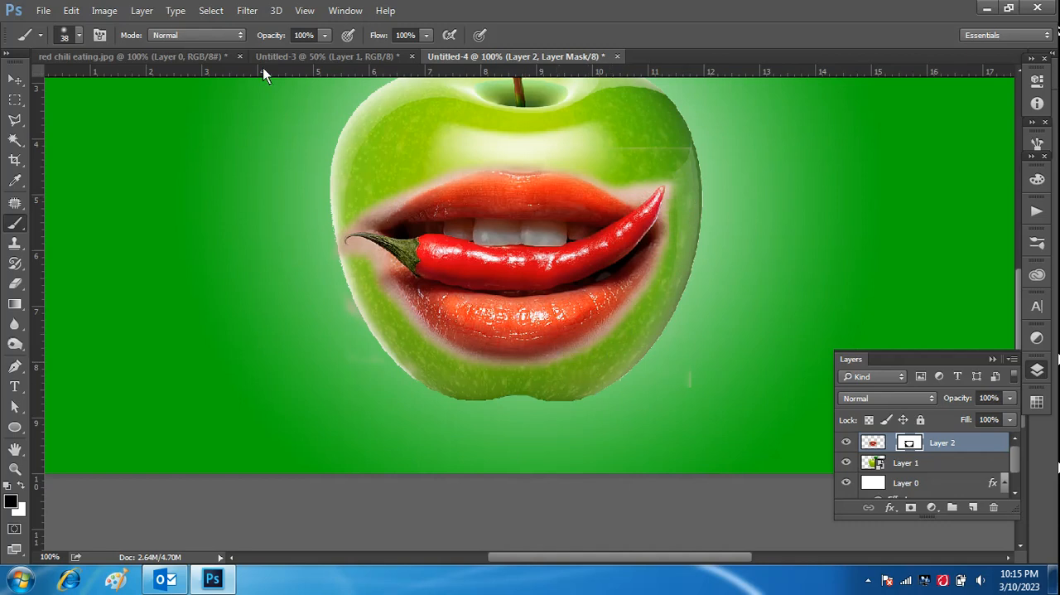
# Step: Reduce the brush size to 17 px and mask away the remaining skin fringe tightly around the lips and chili
pyautogui.click(78, 35)
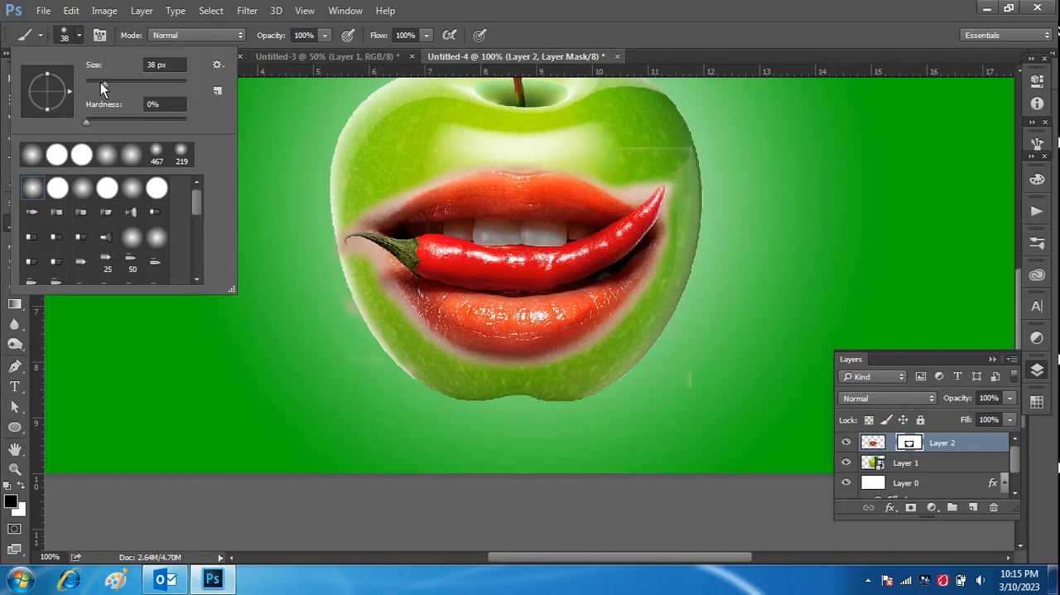
pyautogui.moveTo(104, 83); pyautogui.dragTo(94, 83)
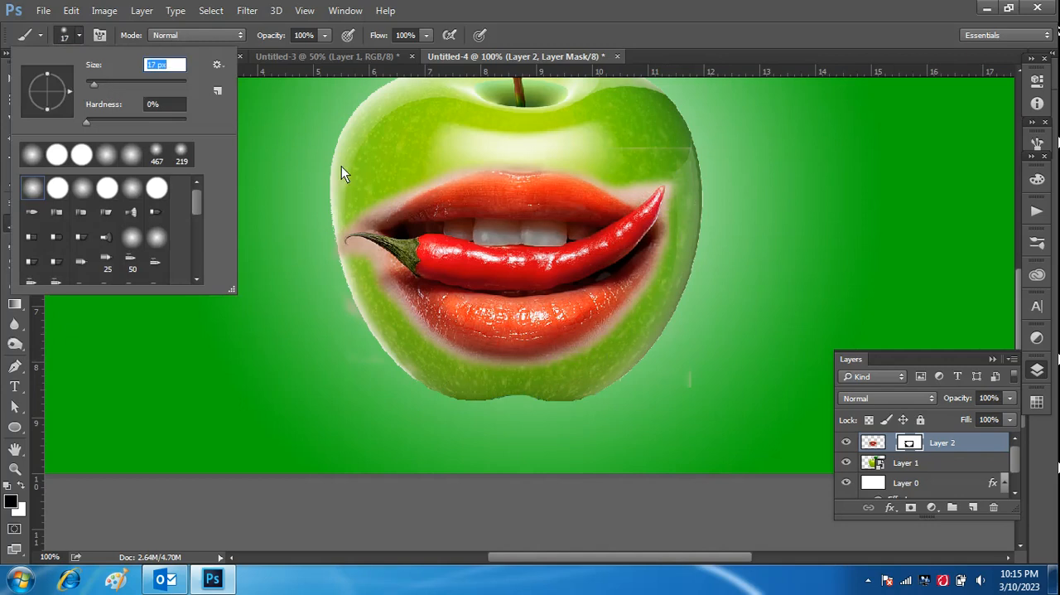
pyautogui.press('Return')
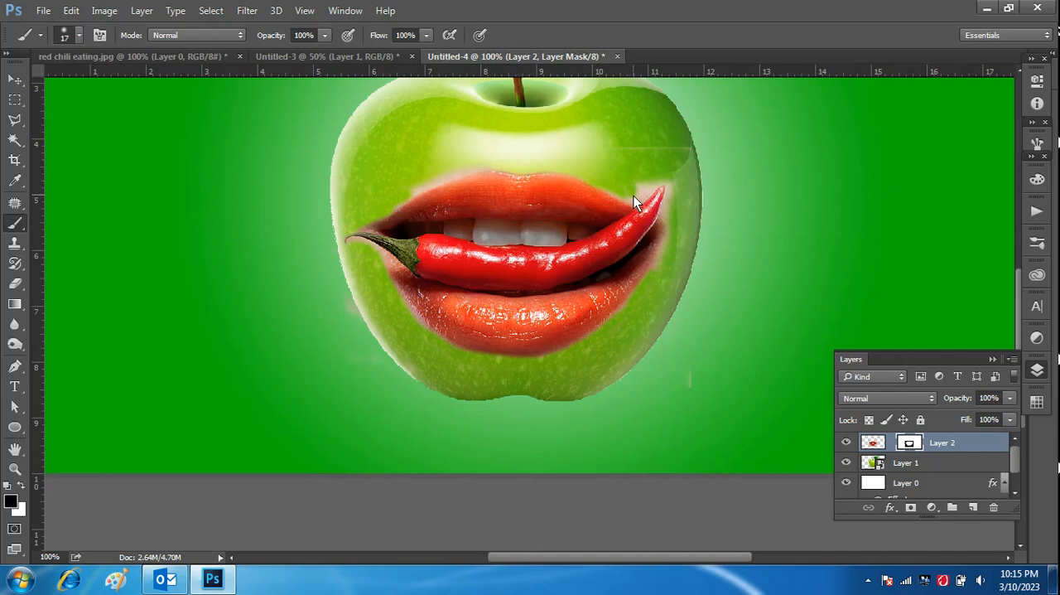
pyautogui.moveTo(637, 195); pyautogui.dragTo(673, 183)
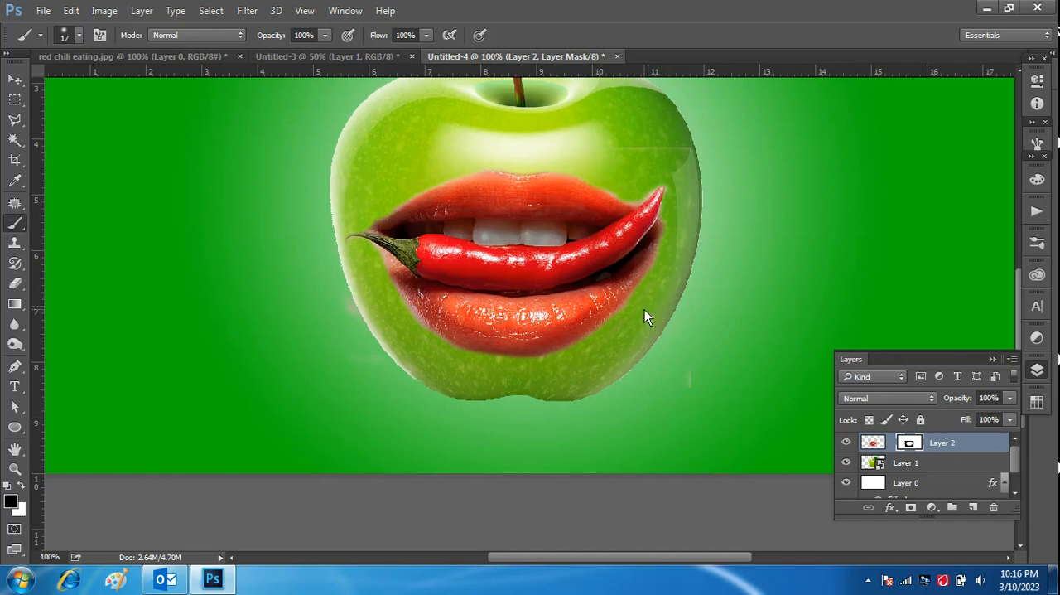
pyautogui.hotkey('ctrl', '-')
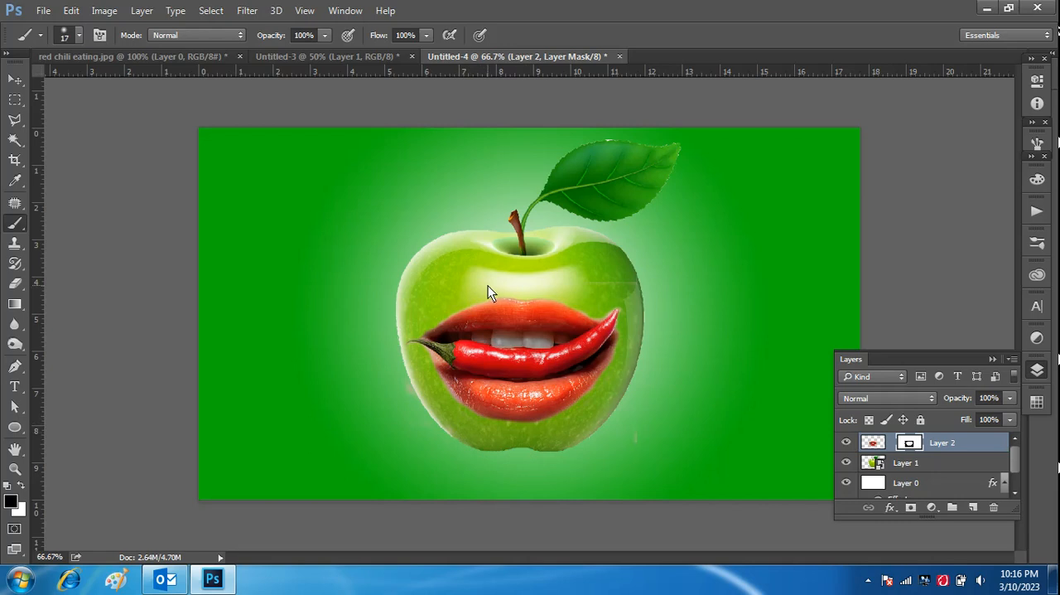
pyautogui.hotkey('ctrl', '+')
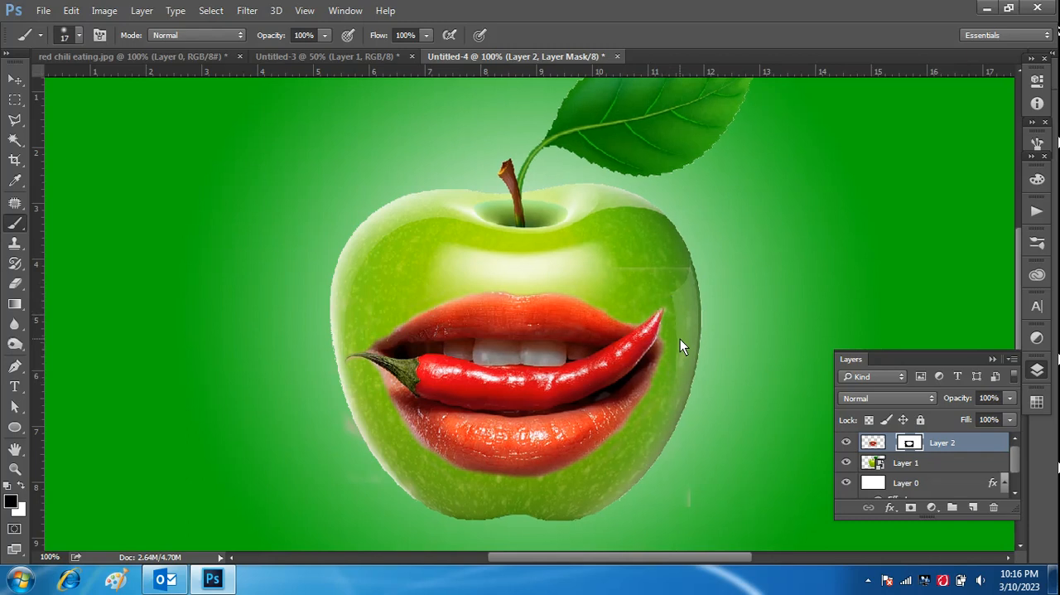
pyautogui.hotkey('ctrl', '-')
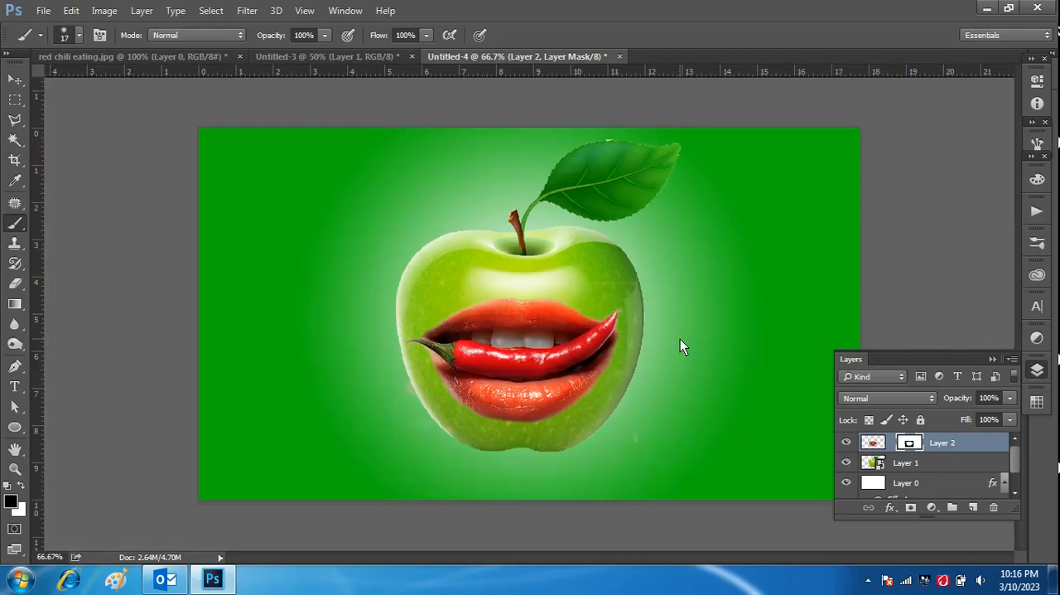
pyautogui.click(15, 79)
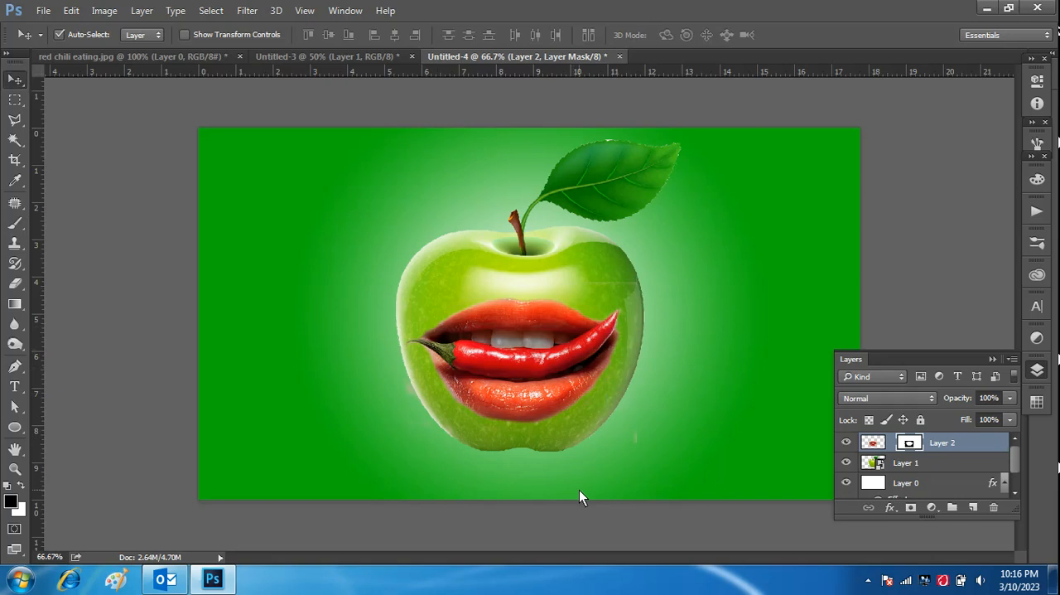
pyautogui.click(866, 580)
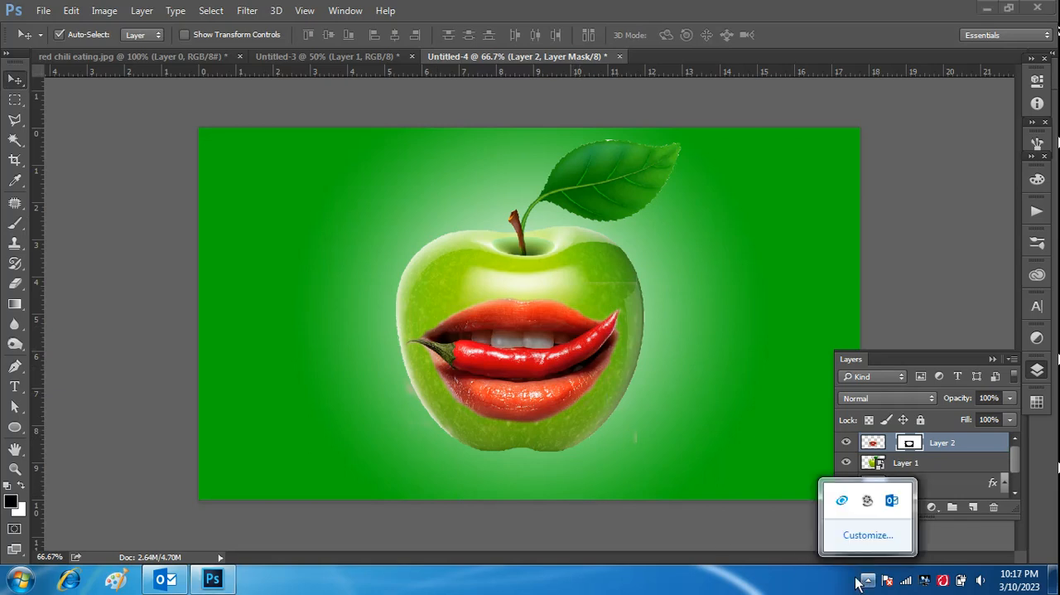